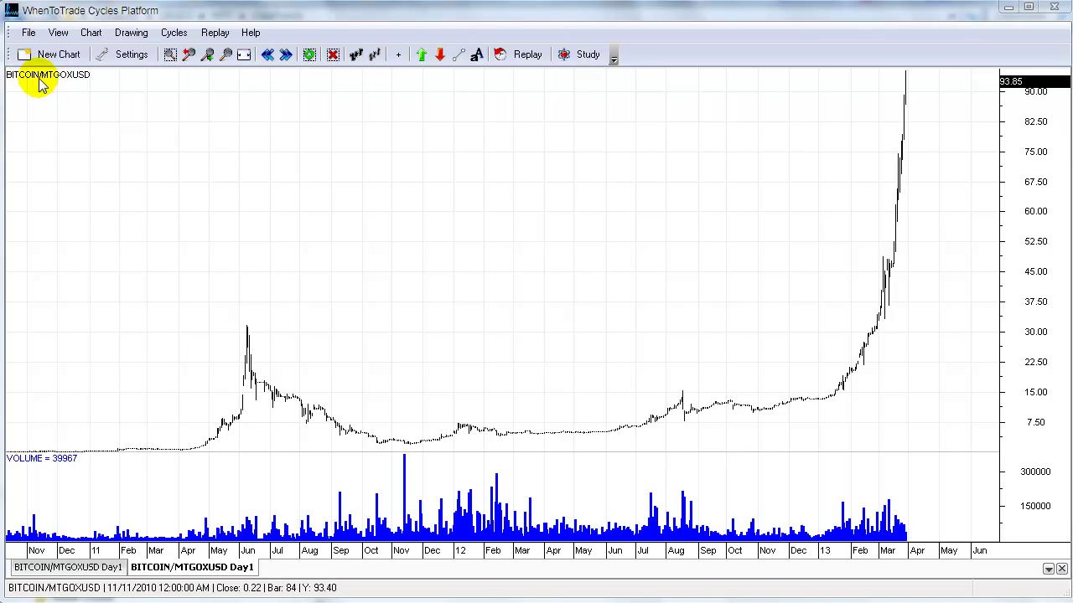
Step: Create a new time chart for BITCOIN/MTGOXUSD with the Trading Day time frame and 900 bars back
{"action": "left_click", "coordinate": [50, 54]}
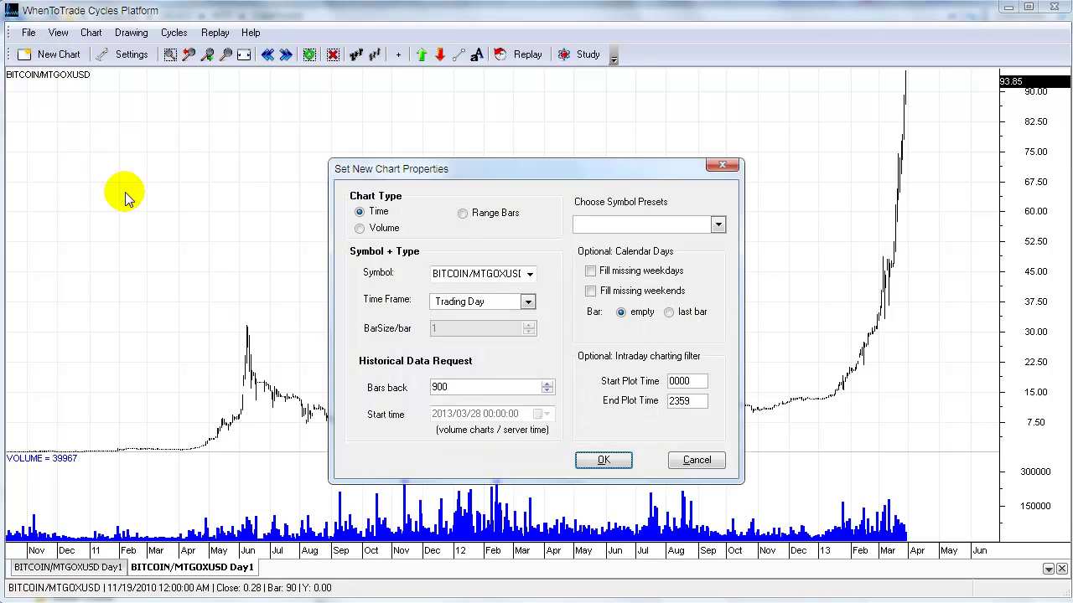
{"action": "mouse_move", "coordinate": [469, 276]}
{"action": "left_mouse_down"}
{"action": "mouse_move", "coordinate": [443, 276]}
{"action": "mouse_move", "coordinate": [482, 281]}
{"action": "left_mouse_up"}
{"action": "left_click", "coordinate": [498, 273]}
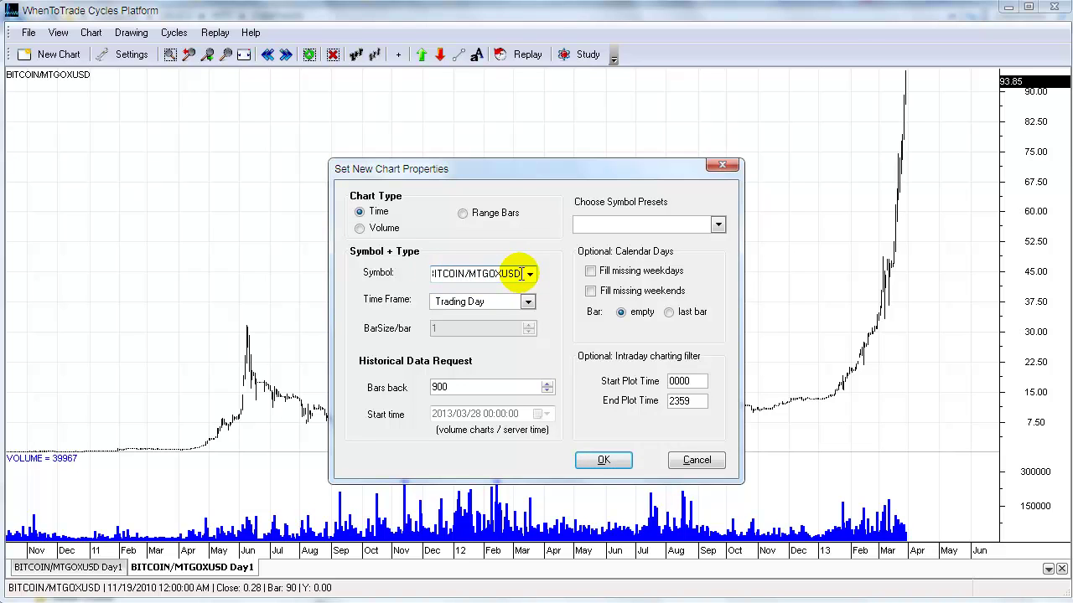
{"action": "left_click_drag", "start_coordinate": [509, 274], "coordinate": [400, 264]}
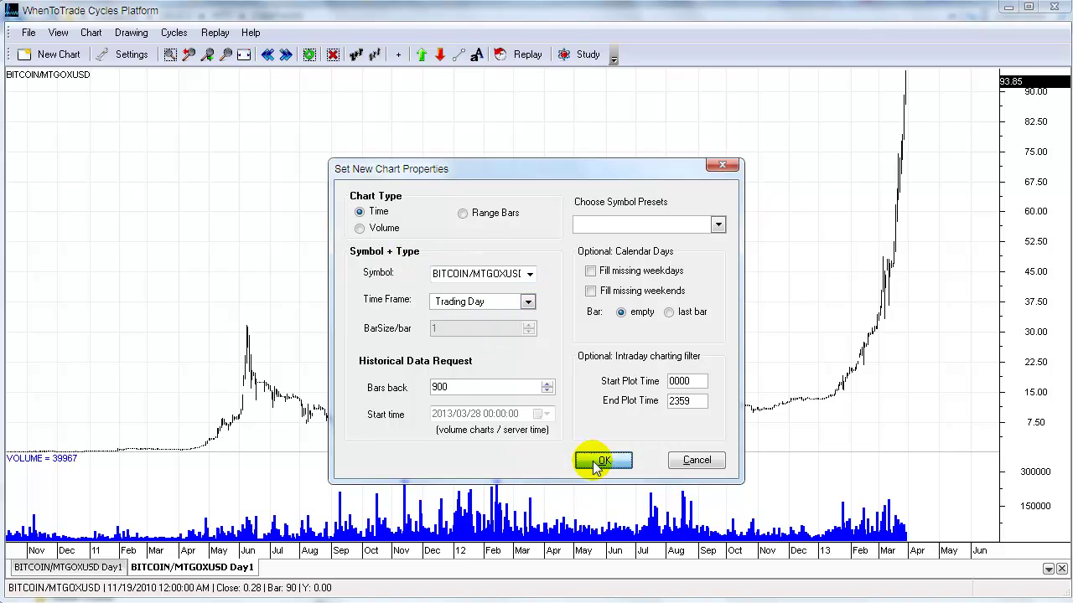
{"action": "left_click", "coordinate": [604, 460]}
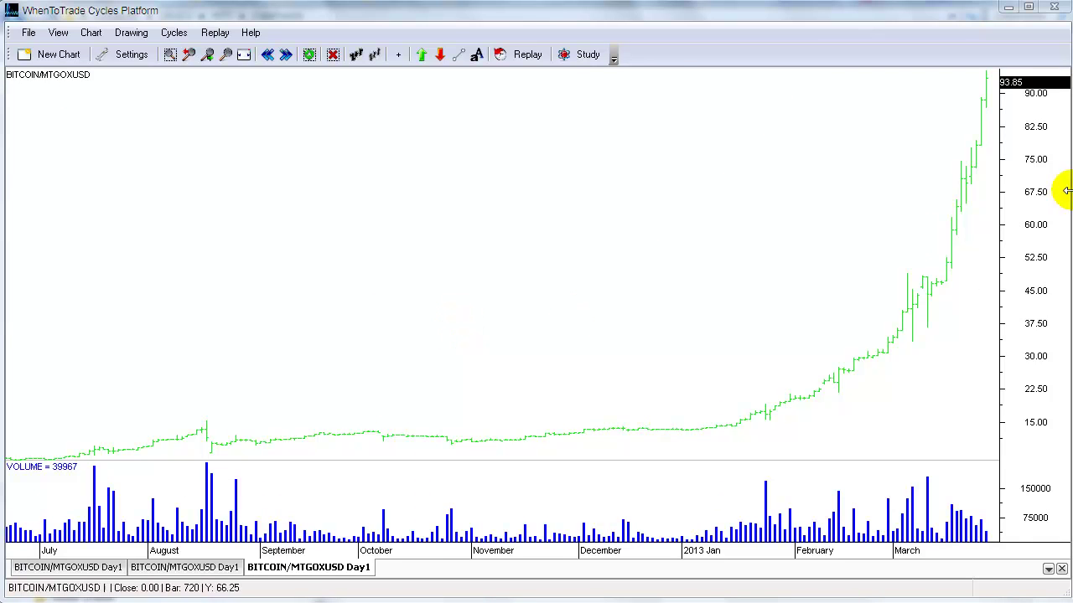
Step: Stretch the new chart's price scale to enlarge the lower price range and thicken its price bars
{"action": "left_click_drag", "start_coordinate": [1015, 148], "coordinate": [1025, 188]}
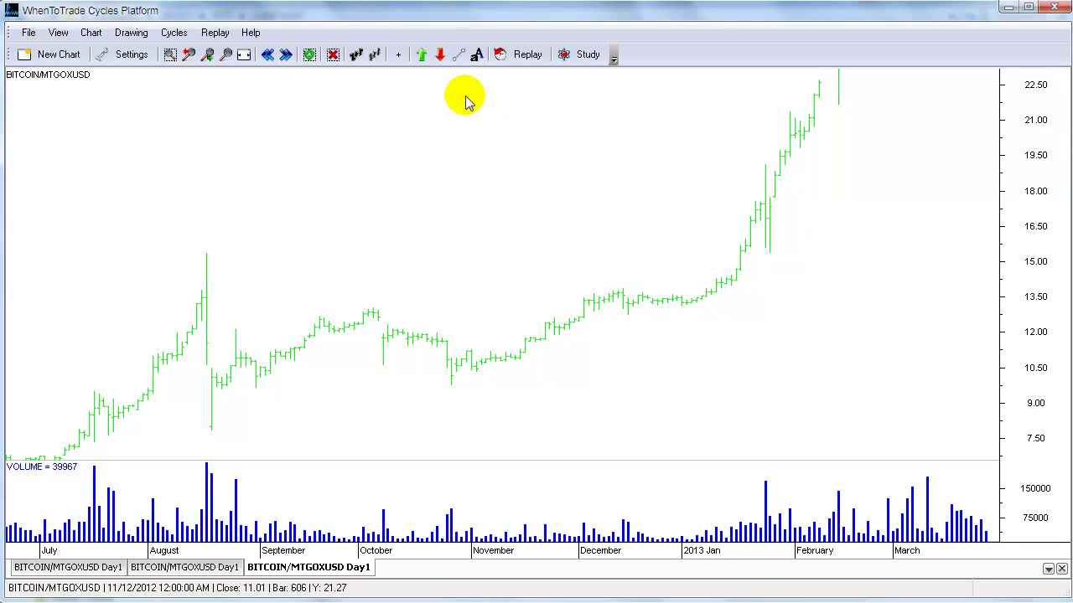
{"action": "left_click", "coordinate": [355, 54]}
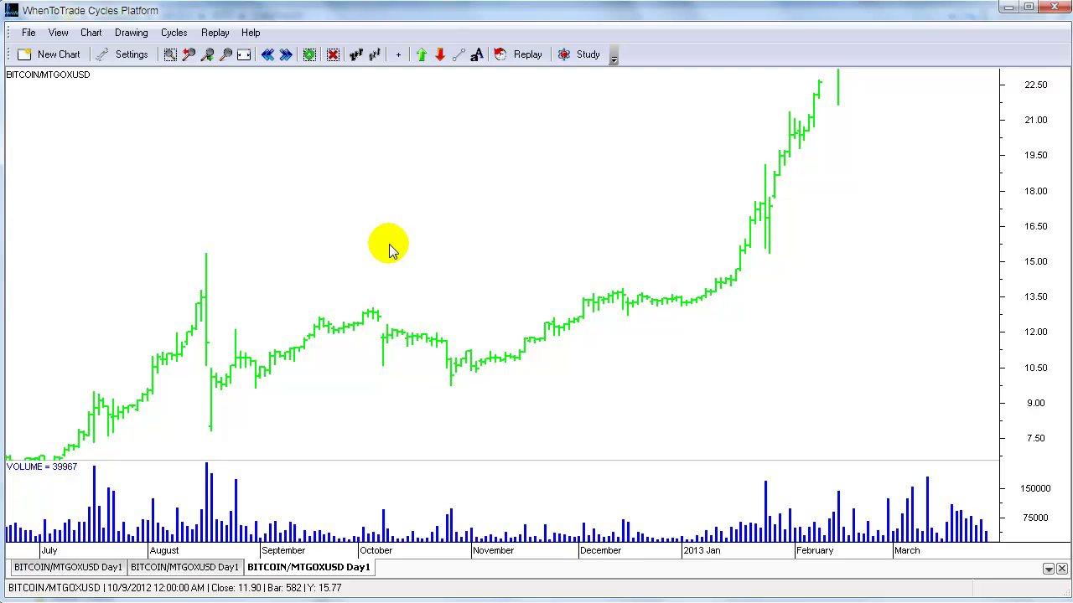
Step: Switch to the first BITCOIN/MTGOXUSD Day1 chart and enlarge its price pane over the volume pane
{"action": "left_click", "coordinate": [67, 568]}
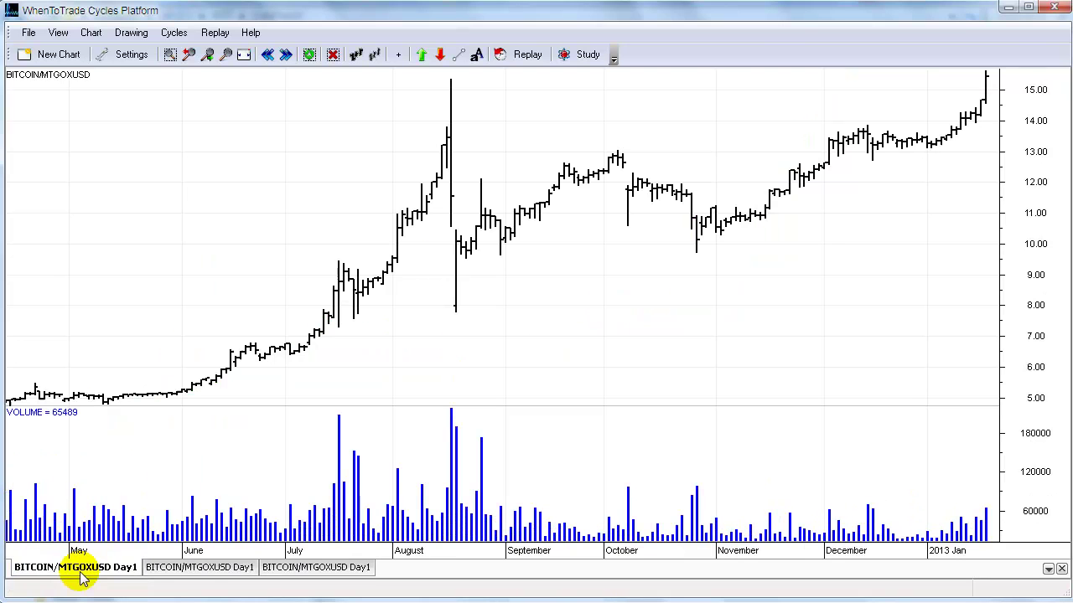
{"action": "left_click_drag", "start_coordinate": [482, 408], "coordinate": [478, 453]}
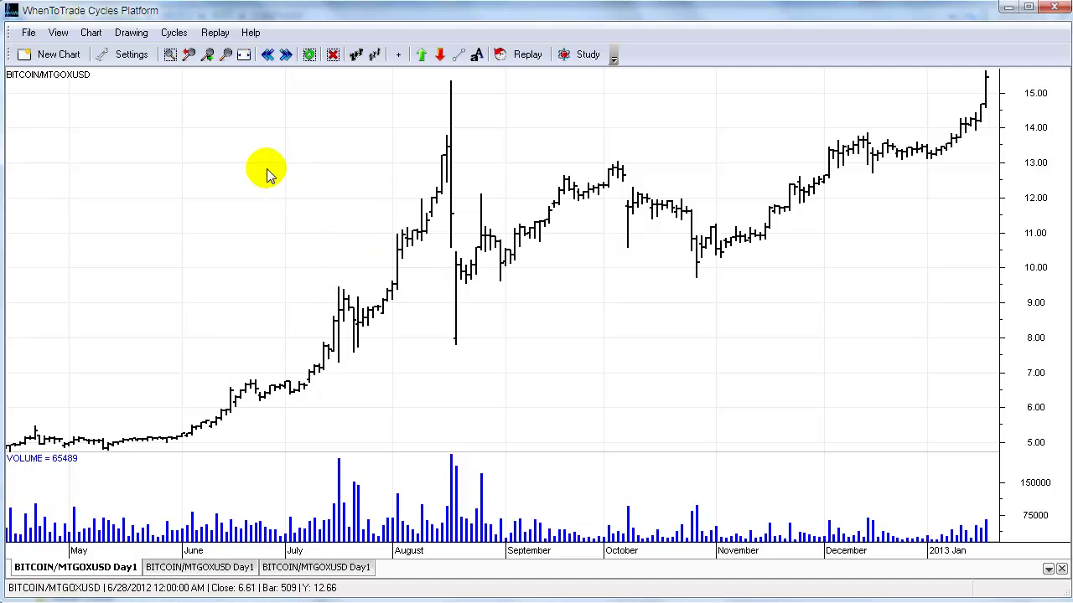
Step: Add the LvT Cycle Swing Indicator to the chart with Plot Adaptive Bands enabled
{"action": "left_click", "coordinate": [173, 32]}
{"action": "left_click", "coordinate": [187, 52]}
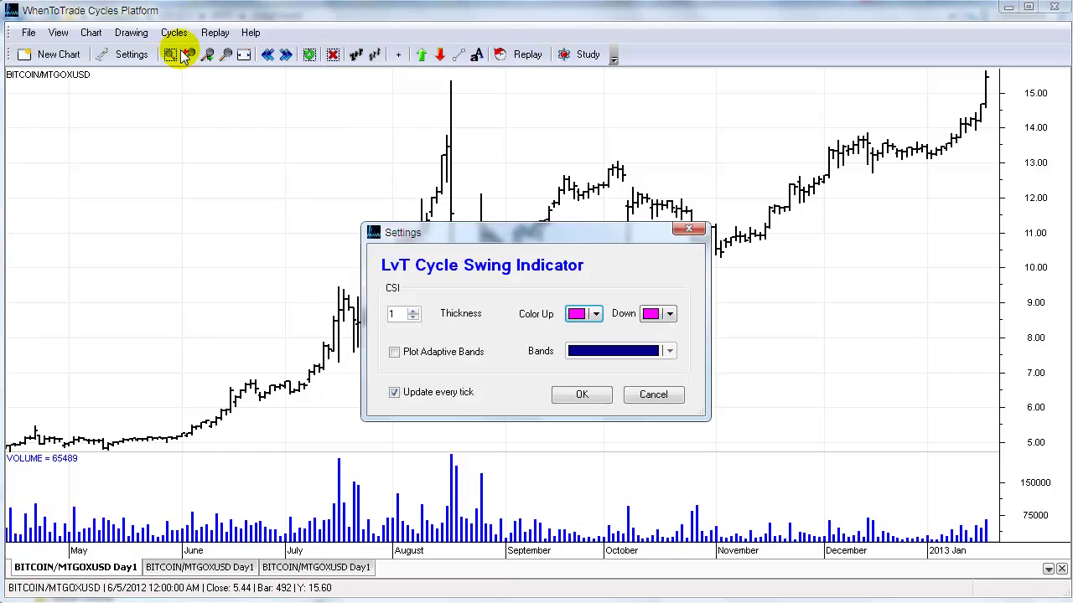
{"action": "left_click", "coordinate": [429, 359]}
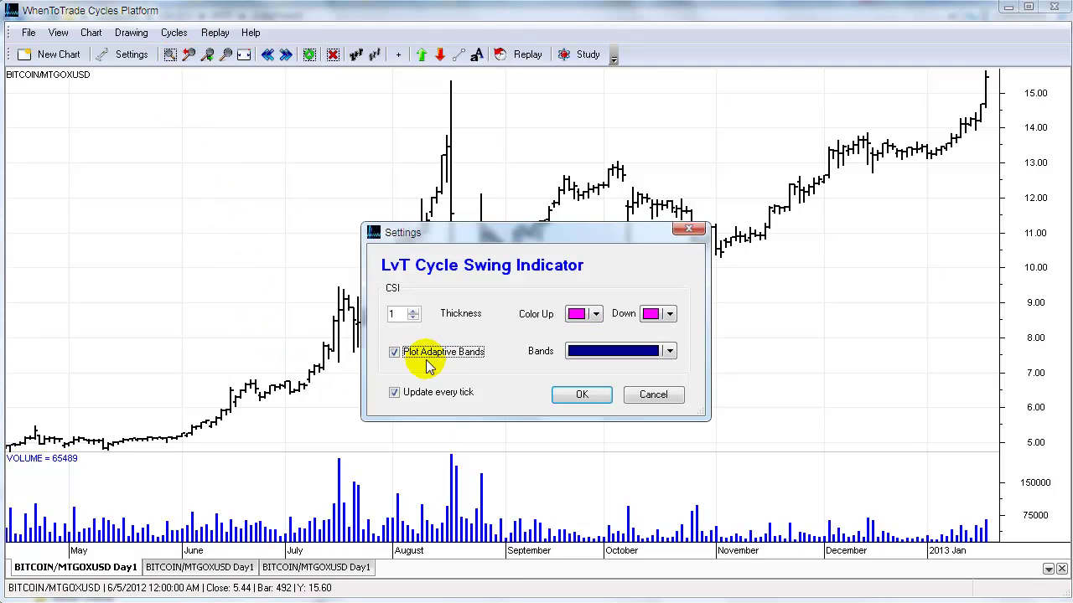
{"action": "left_click", "coordinate": [421, 393]}
{"action": "left_click", "coordinate": [560, 398]}
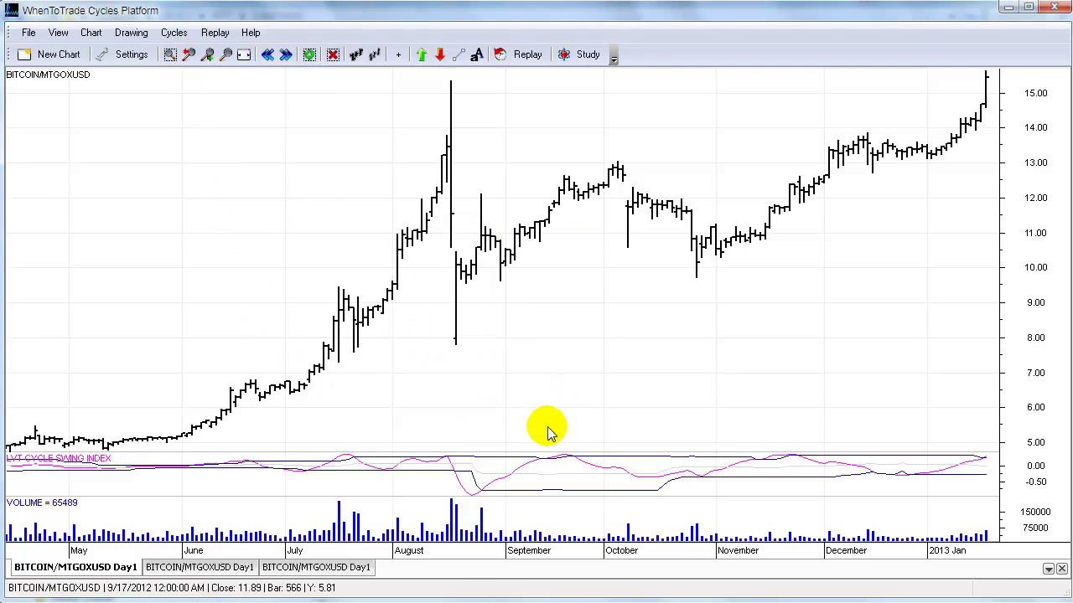
Step: Resize the chart panes to enlarge the LVT Cycle Swing Index pane and shrink the volume pane to a thin strip
{"action": "left_click_drag", "start_coordinate": [546, 452], "coordinate": [546, 377]}
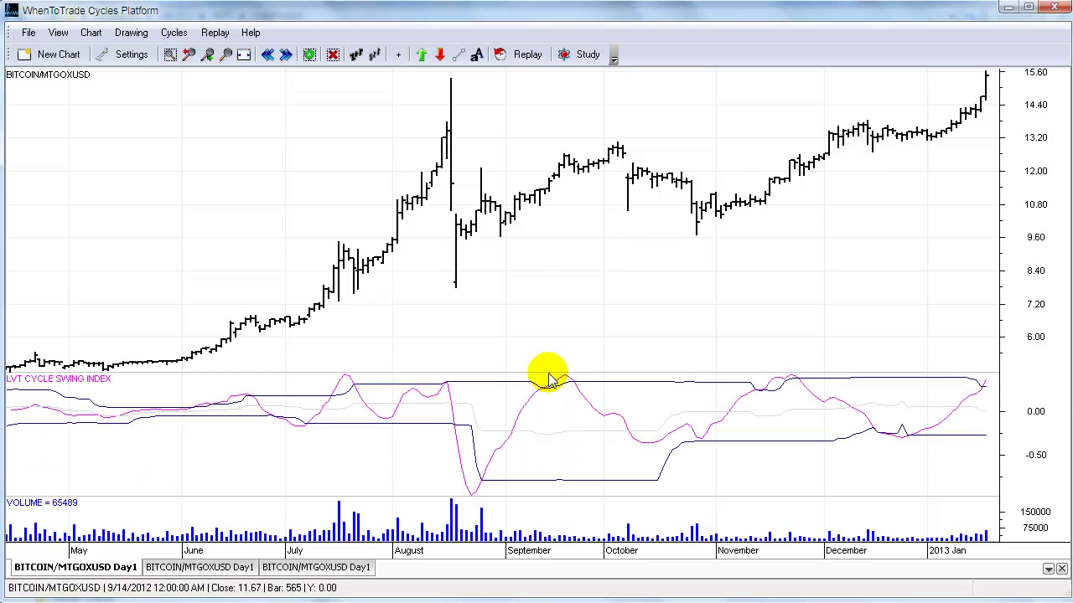
{"action": "left_click_drag", "start_coordinate": [525, 496], "coordinate": [521, 524]}
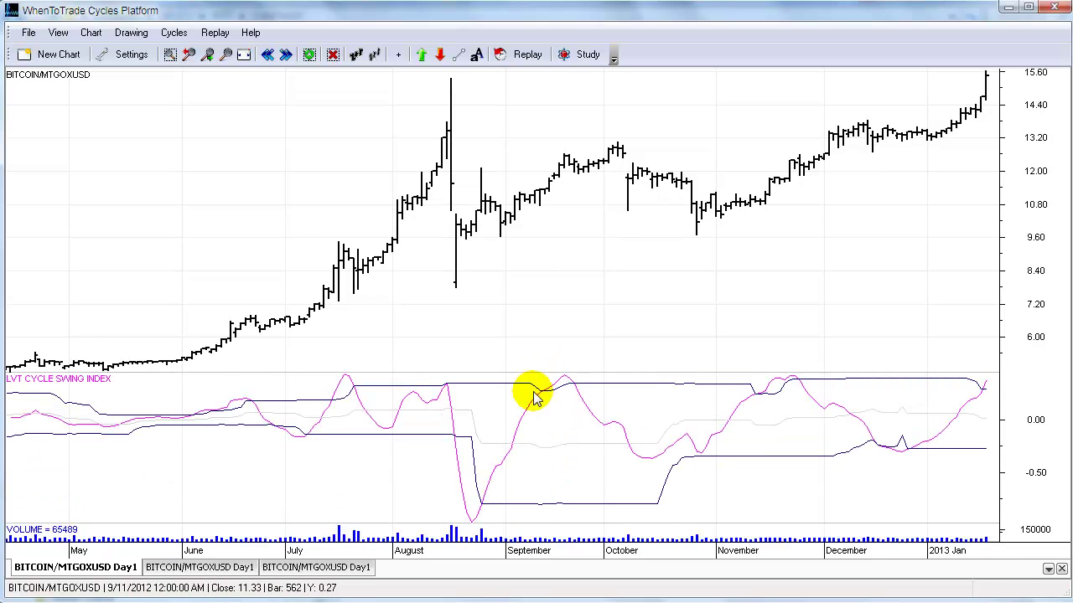
{"action": "left_click_drag", "start_coordinate": [531, 373], "coordinate": [528, 419]}
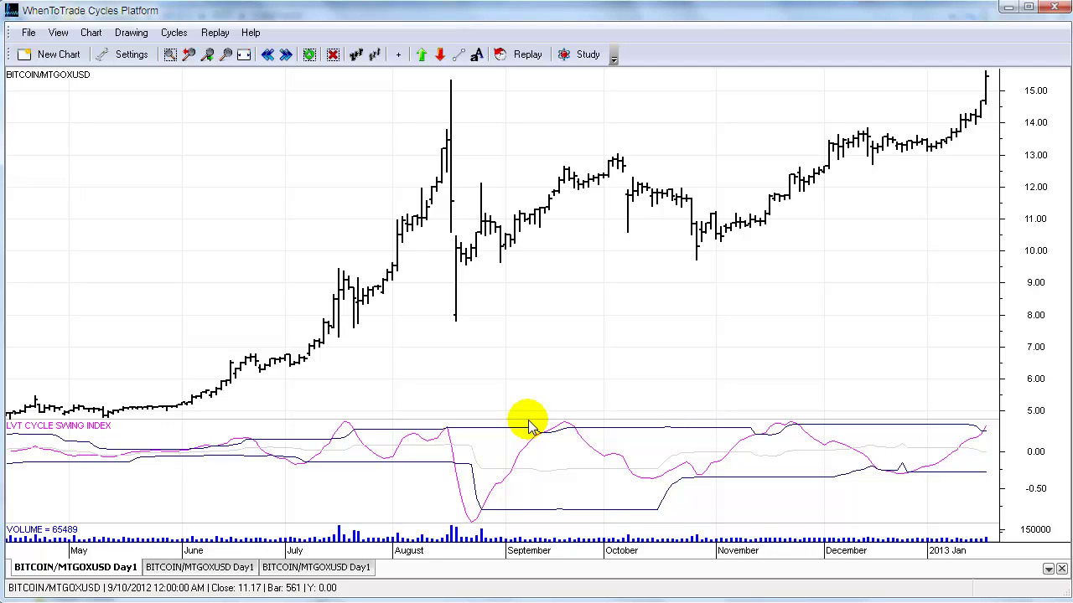
{"action": "left_click_drag", "start_coordinate": [528, 430], "coordinate": [530, 411]}
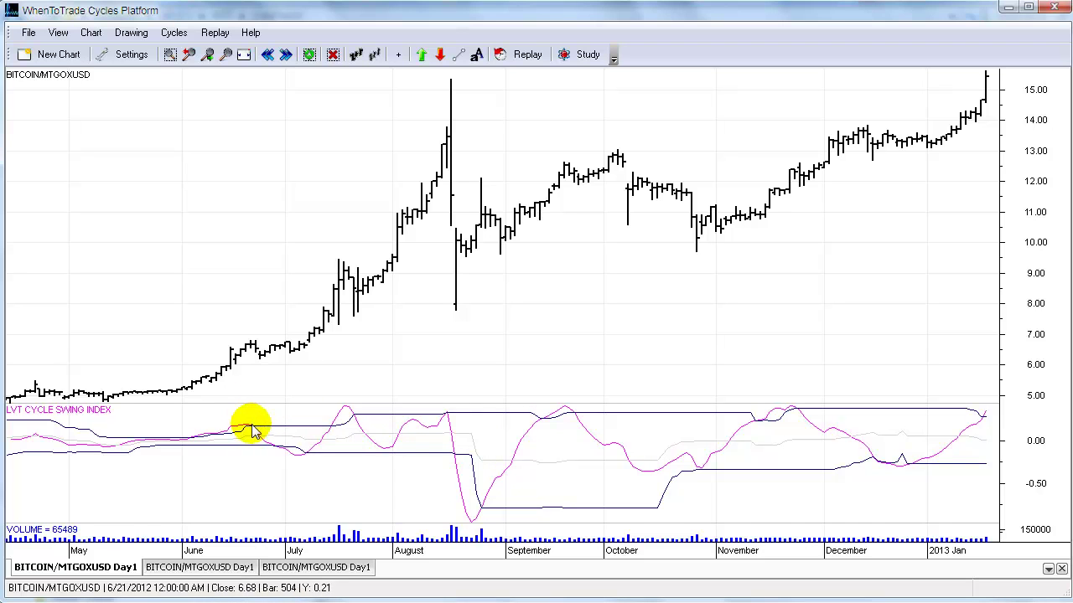
Step: Place a red down arrow above the late-June 2012 peak and a green up arrow below the early-July low
{"action": "left_click", "coordinate": [440, 54]}
{"action": "left_click", "coordinate": [251, 329]}
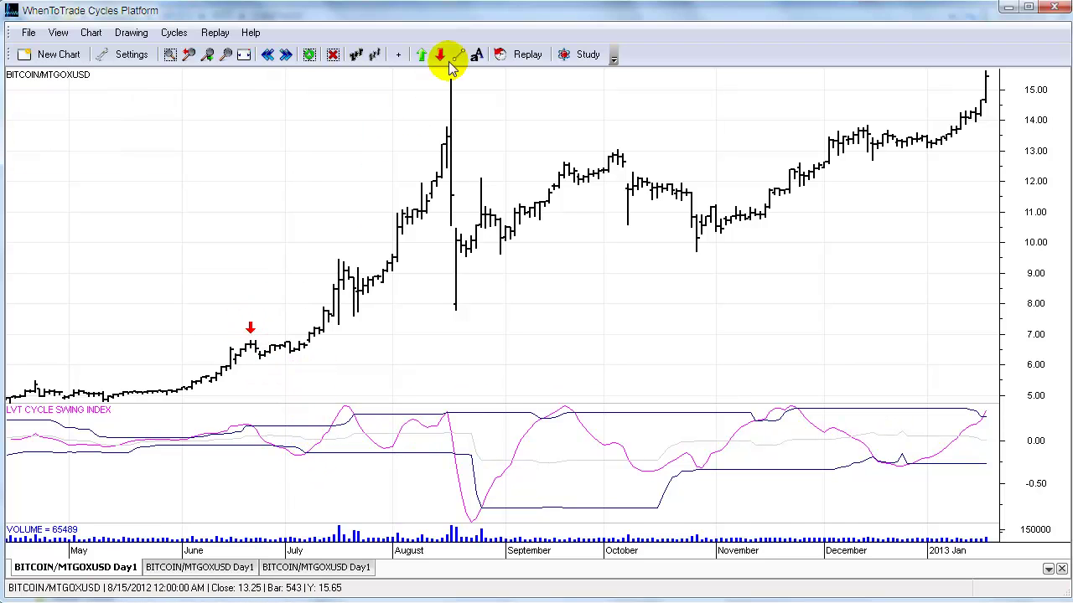
{"action": "left_click", "coordinate": [421, 54]}
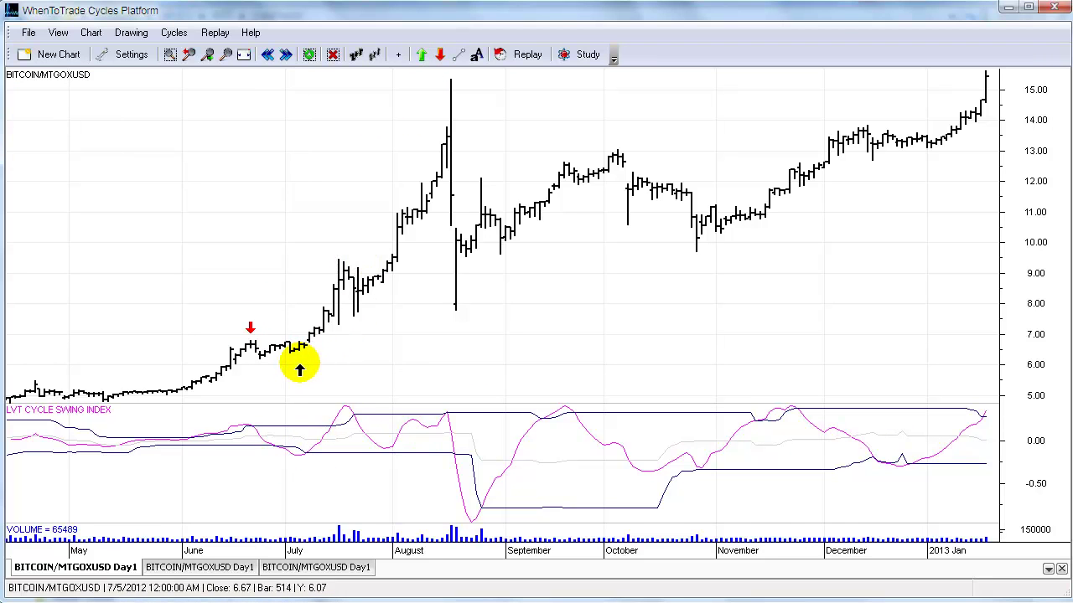
{"action": "left_click", "coordinate": [300, 365]}
Step: Mark the mid-July peak with a red down arrow and the bars at the end of July with a green up arrow below
{"action": "left_click", "coordinate": [440, 54]}
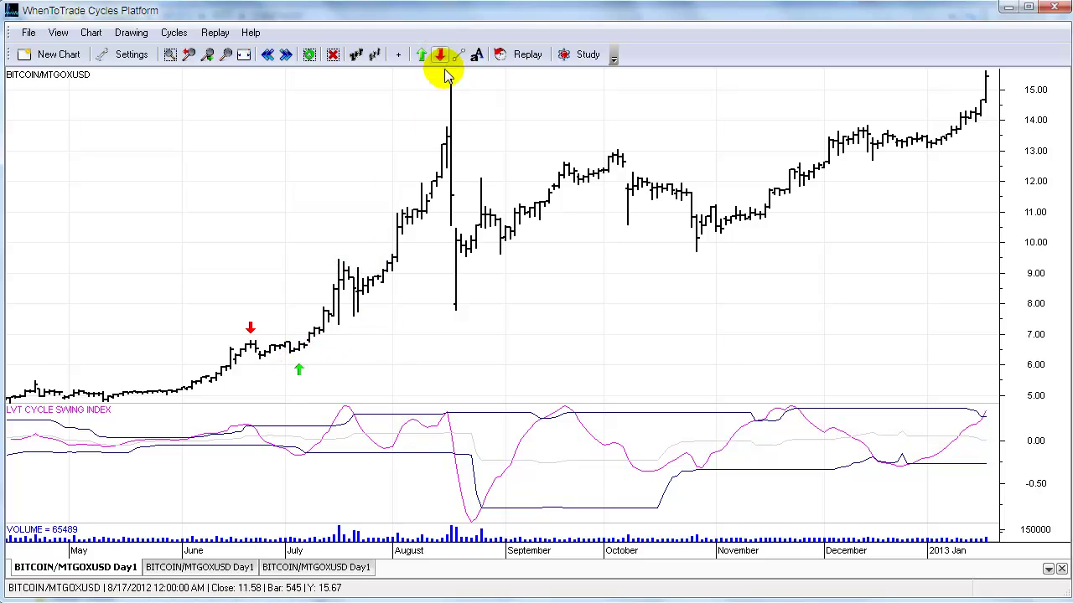
{"action": "left_click", "coordinate": [348, 243]}
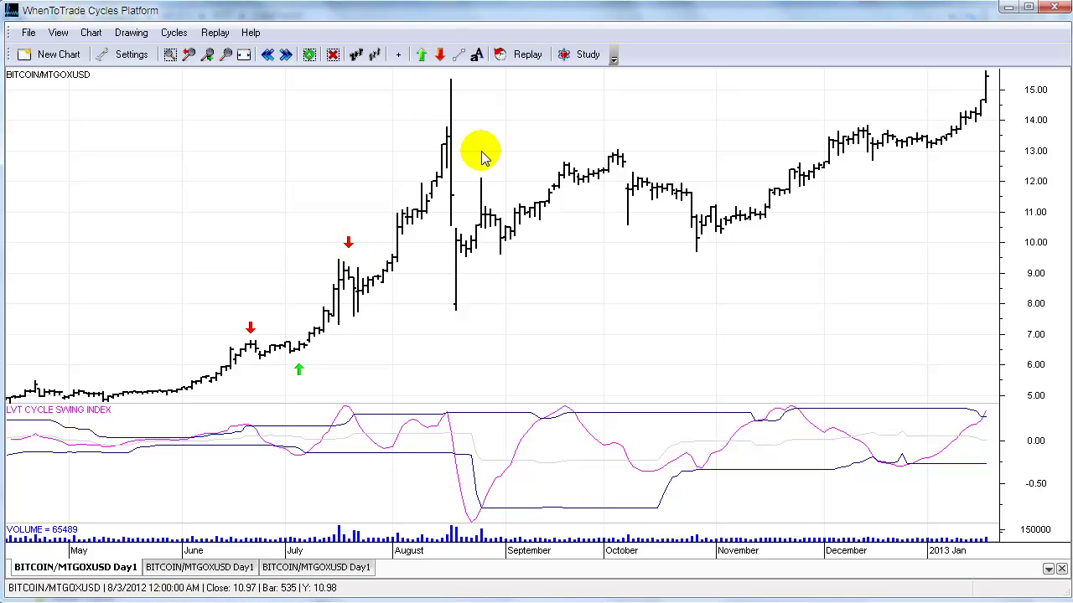
{"action": "left_click", "coordinate": [421, 53]}
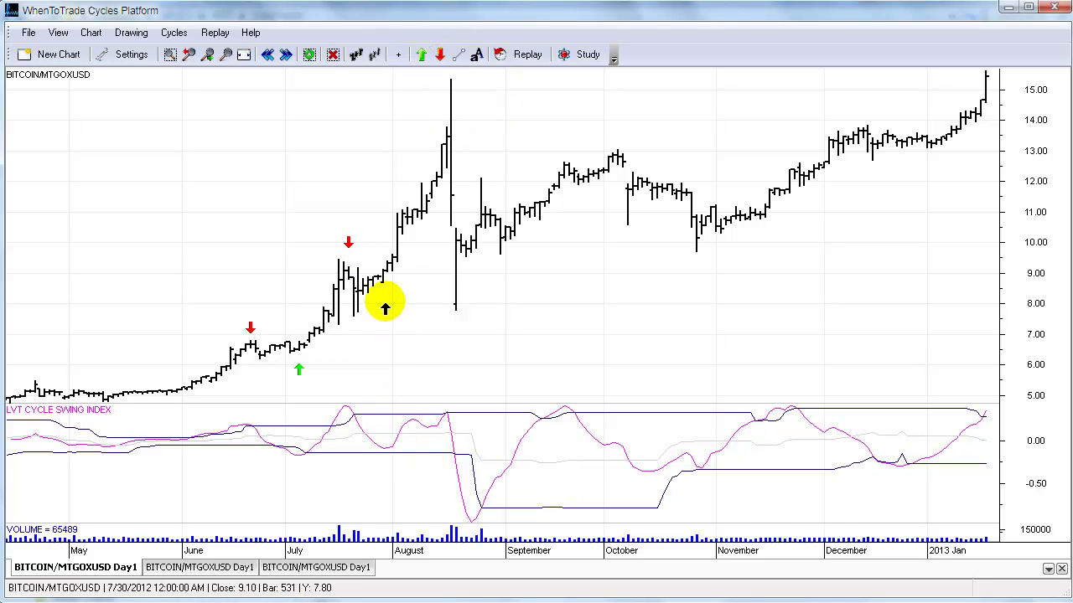
{"action": "left_click", "coordinate": [388, 286]}
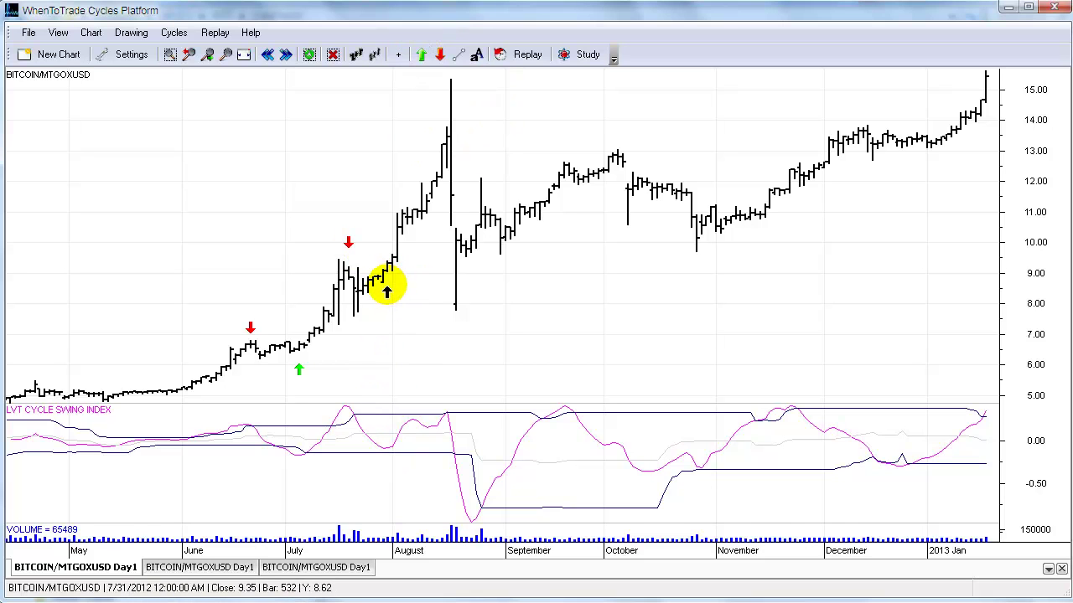
Step: Place a red down arrow at the mid-August spike and a green up arrow below the late-August bars
{"action": "left_click", "coordinate": [439, 53]}
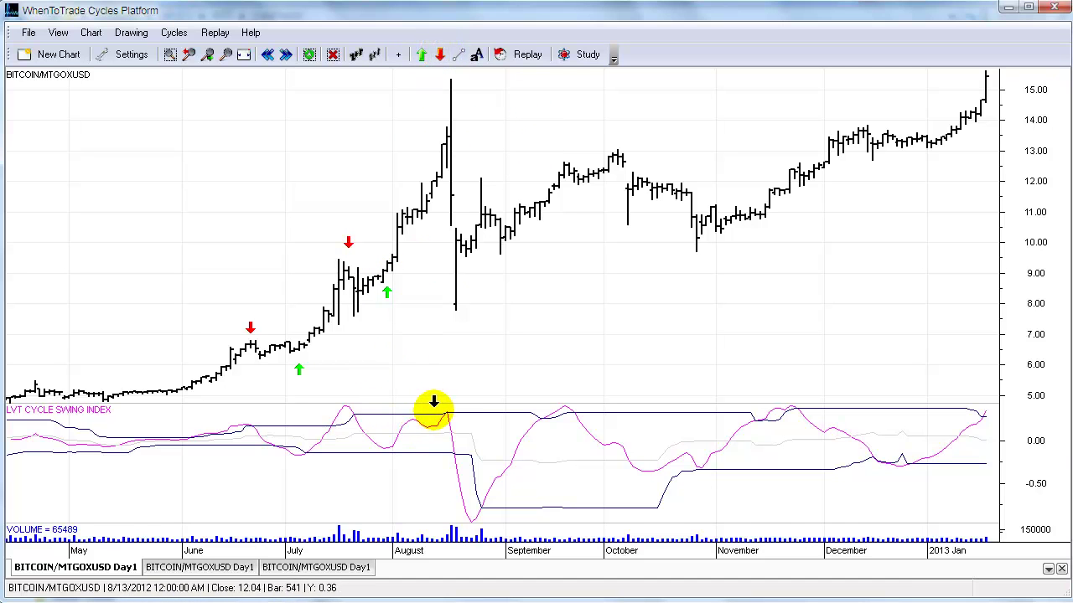
{"action": "left_click", "coordinate": [443, 80]}
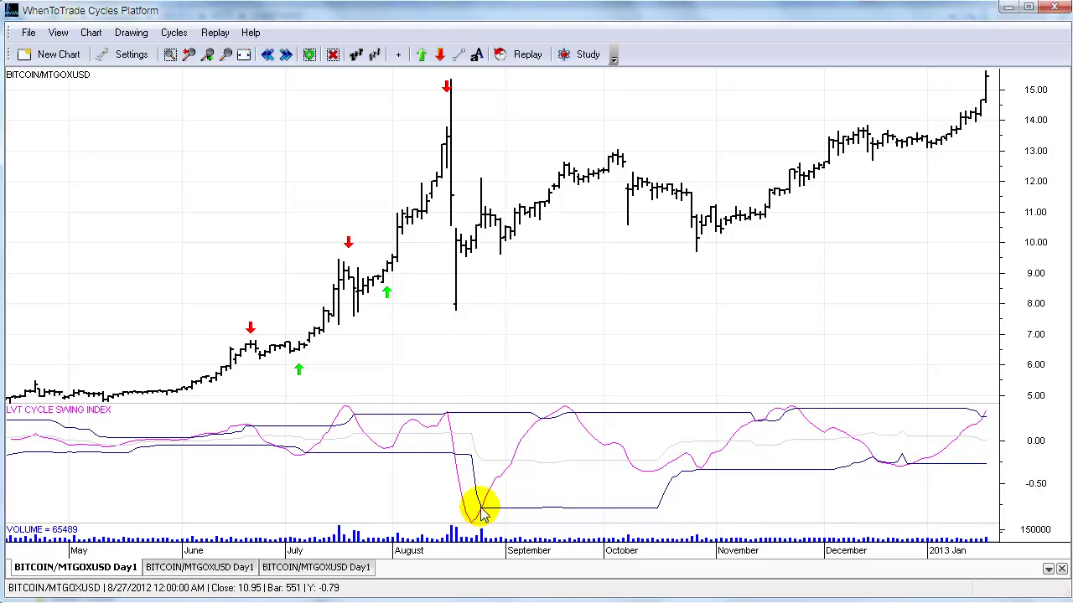
{"action": "left_click", "coordinate": [421, 55]}
{"action": "left_click", "coordinate": [477, 258]}
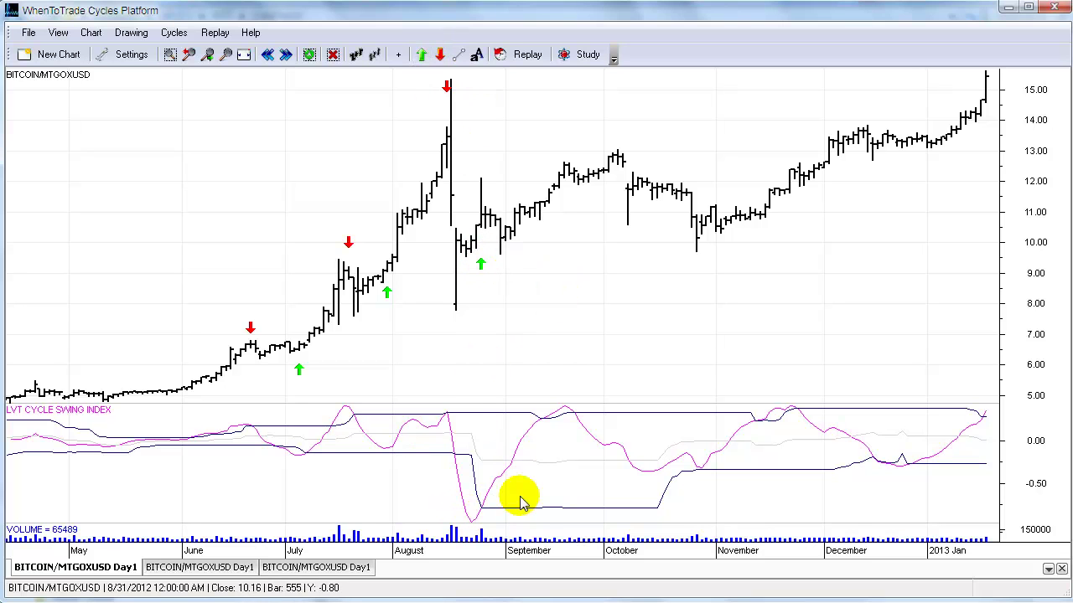
Step: Place a red down arrow above the late-September peak and a green up arrow below the late-October low
{"action": "left_click", "coordinate": [440, 55]}
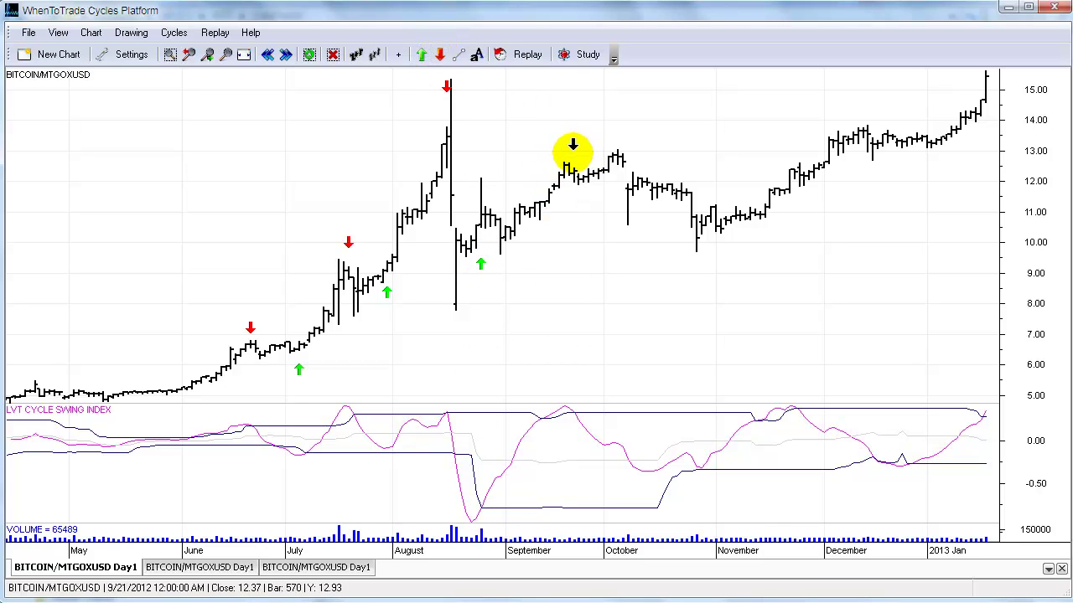
{"action": "left_click", "coordinate": [574, 146]}
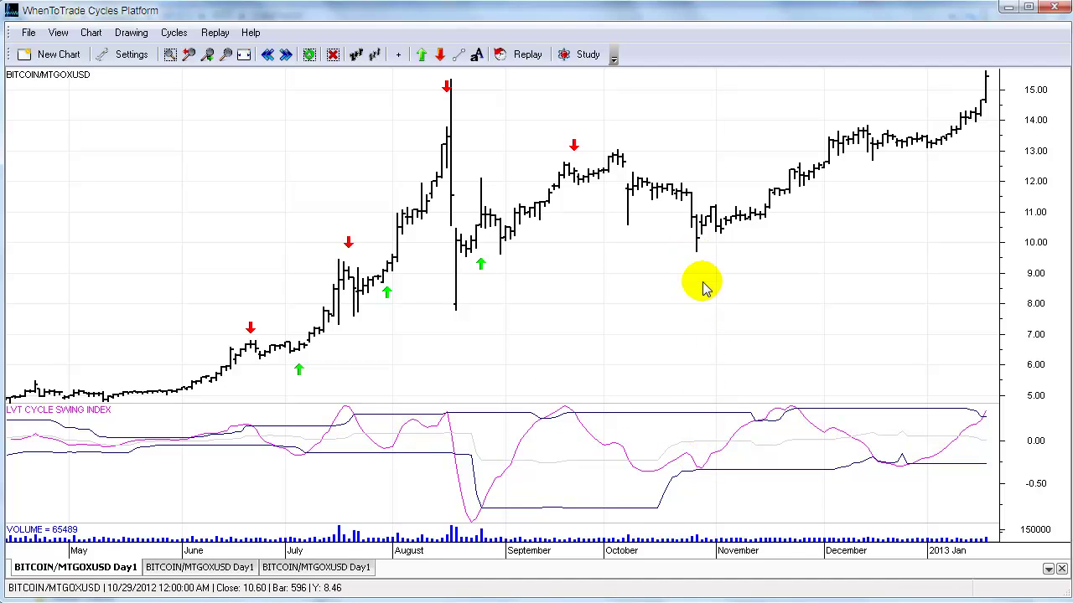
{"action": "left_click", "coordinate": [421, 55]}
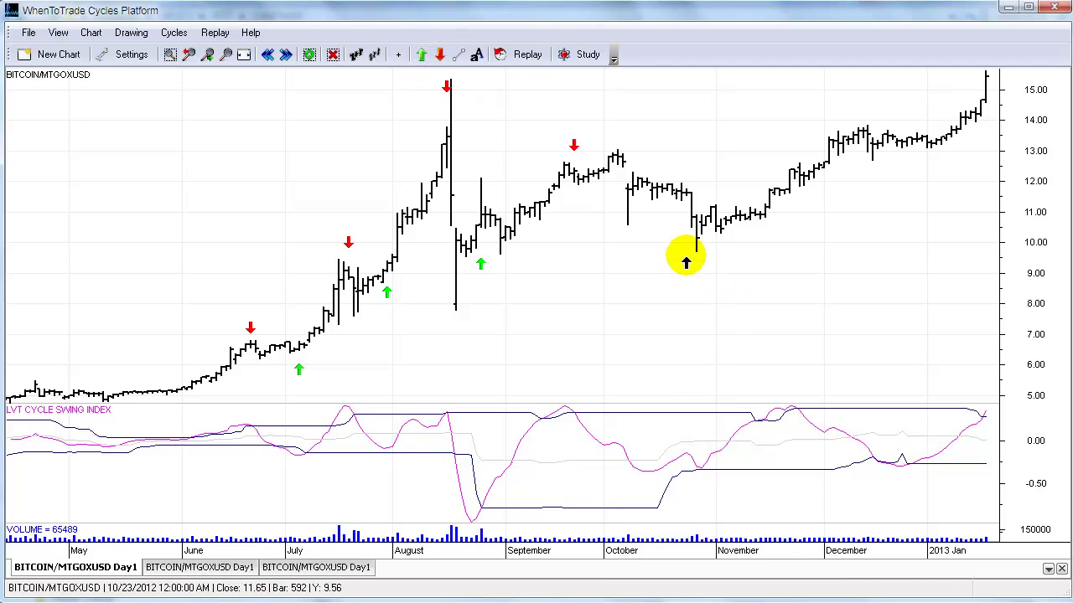
{"action": "left_click", "coordinate": [696, 266]}
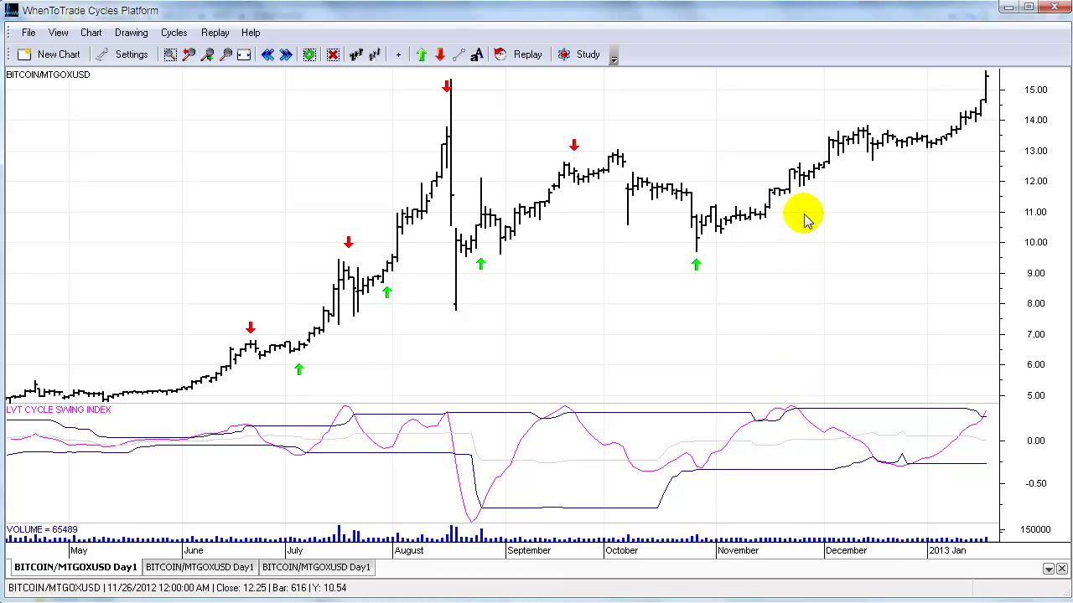
Step: Place a red down arrow above the late-November bars and a green up arrow below the late-December bars
{"action": "left_click", "coordinate": [445, 56]}
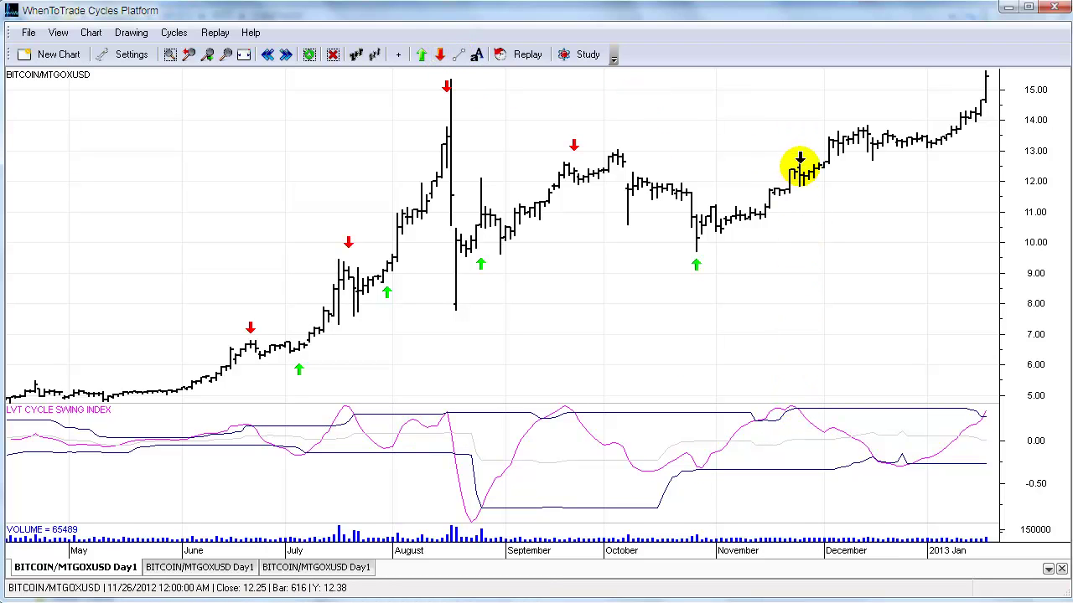
{"action": "left_click", "coordinate": [799, 147]}
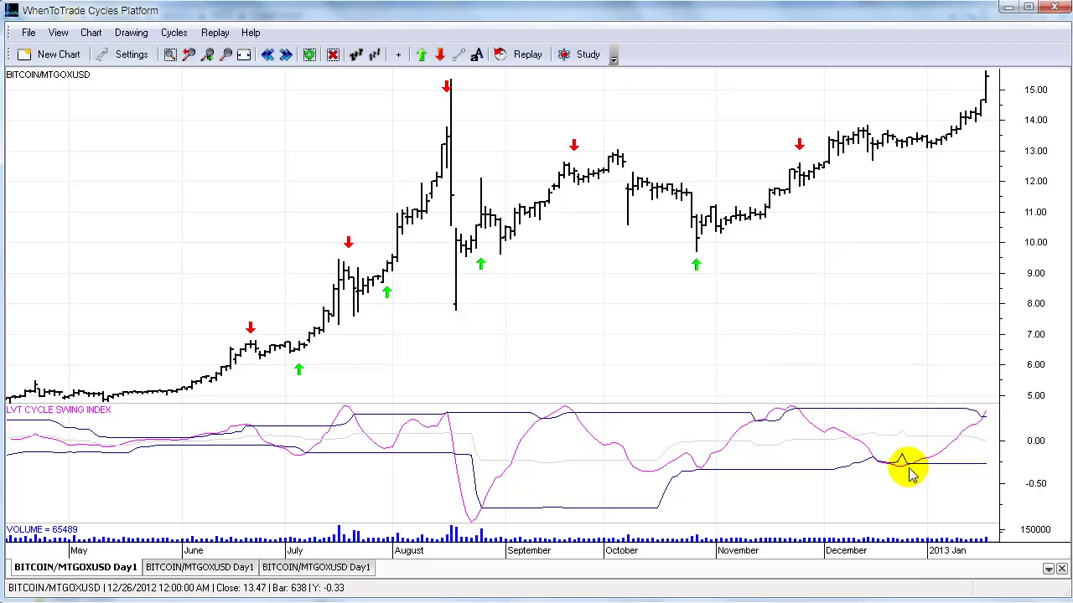
{"action": "left_click", "coordinate": [421, 54]}
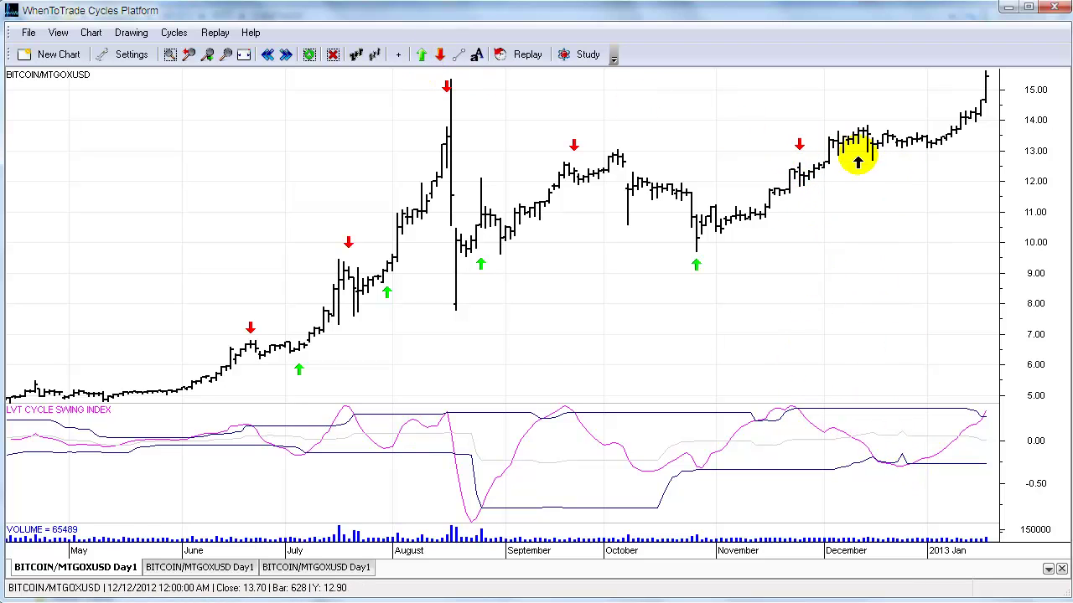
{"action": "left_click", "coordinate": [916, 167]}
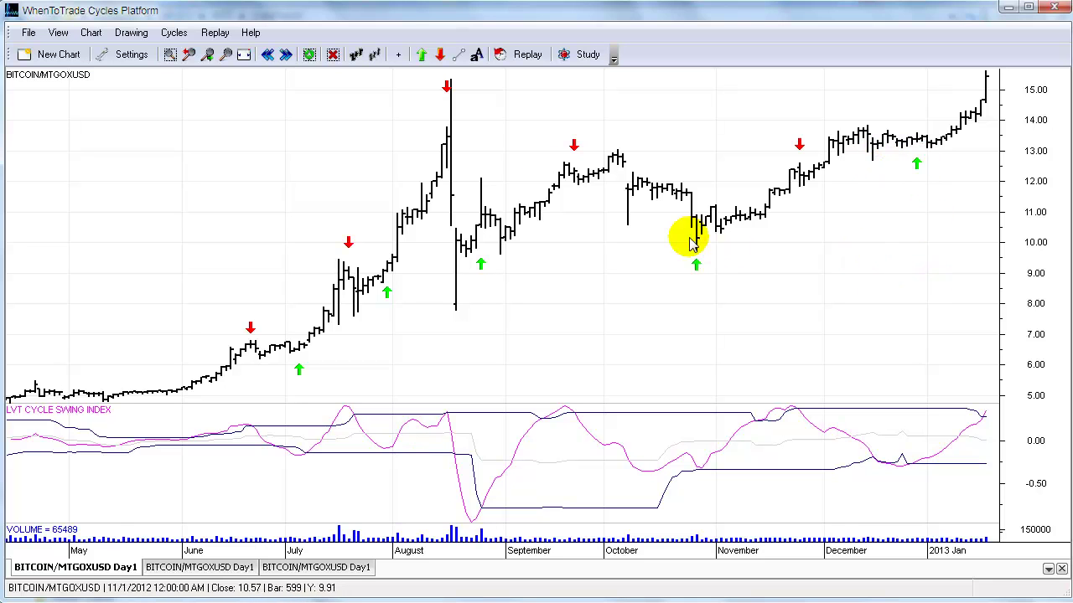
Step: Draw a trend line from the June red down arrow to the early-July green up arrow
{"action": "left_click", "coordinate": [459, 55]}
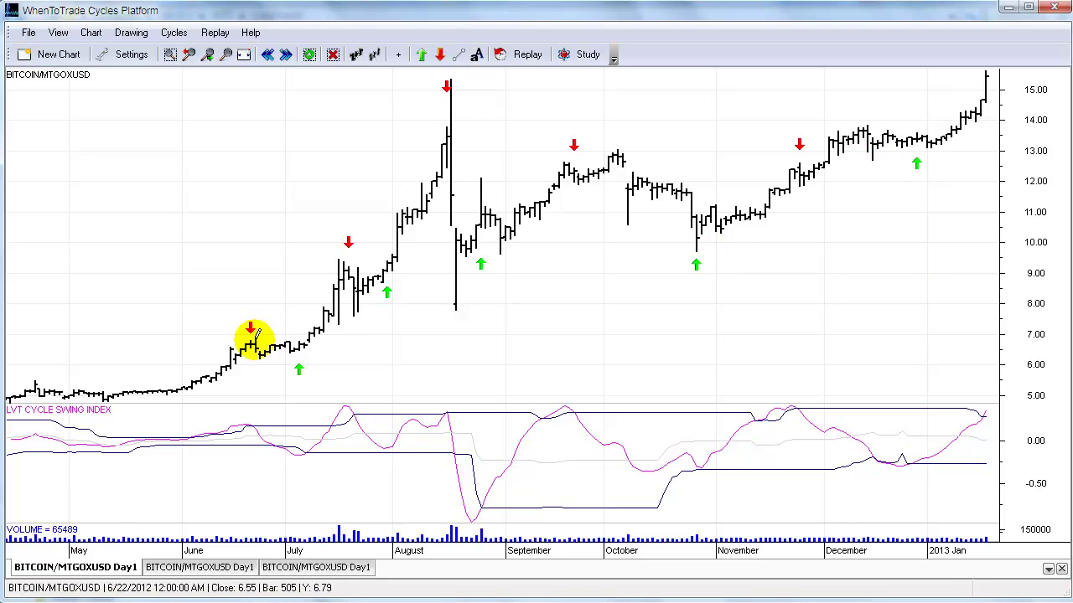
{"action": "left_click", "coordinate": [253, 338]}
{"action": "left_click", "coordinate": [298, 356]}
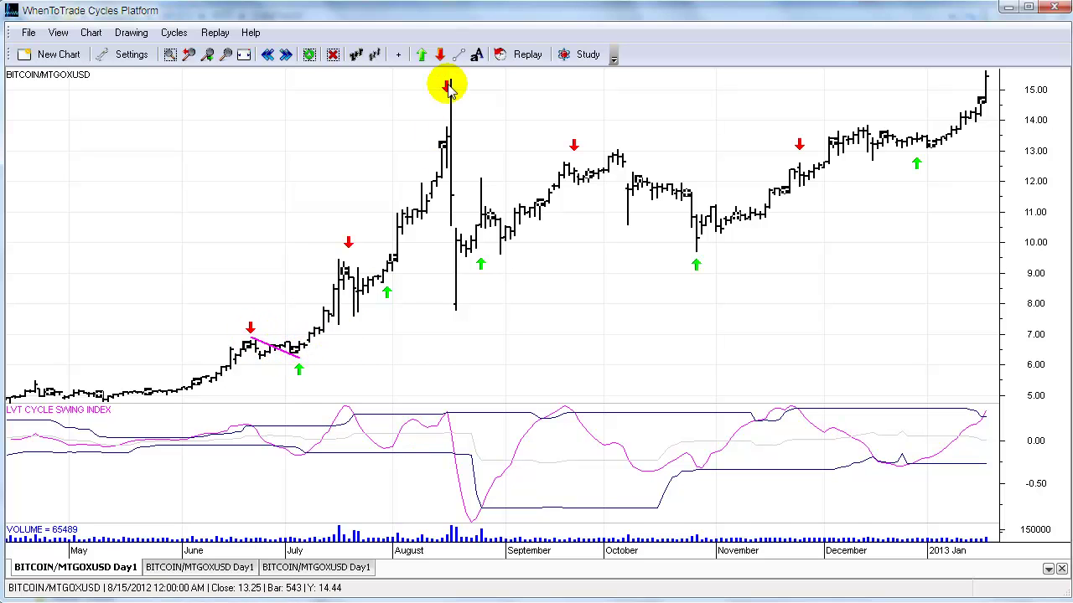
Step: Draw trend lines connecting the mid-July red down arrow to the early-July and late-July green up arrows
{"action": "left_click", "coordinate": [460, 55]}
{"action": "left_click", "coordinate": [340, 260]}
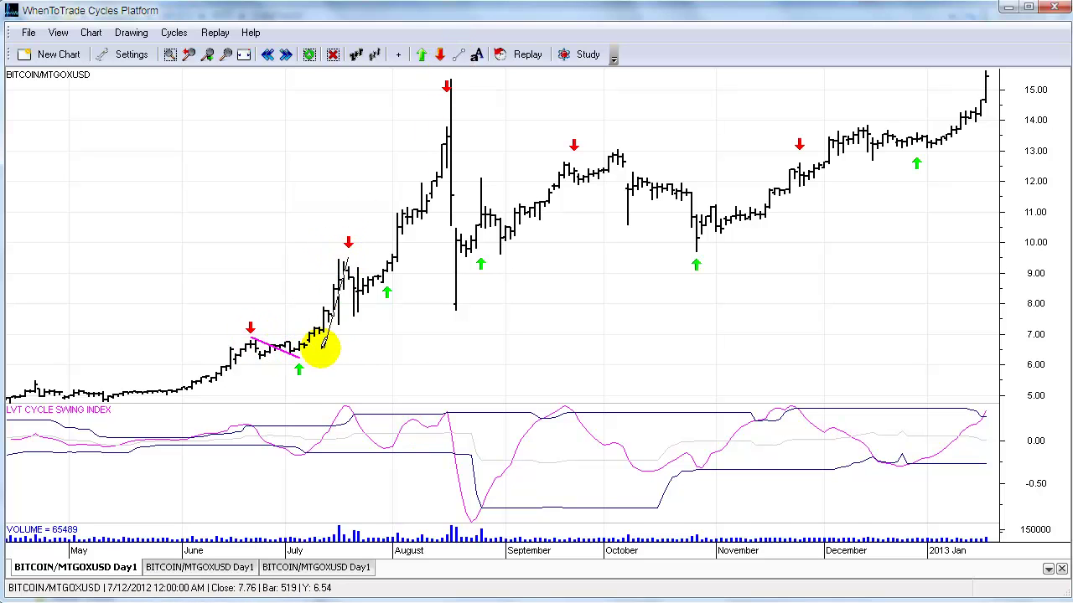
{"action": "left_click", "coordinate": [303, 354]}
{"action": "left_click", "coordinate": [460, 56]}
{"action": "left_click", "coordinate": [356, 253]}
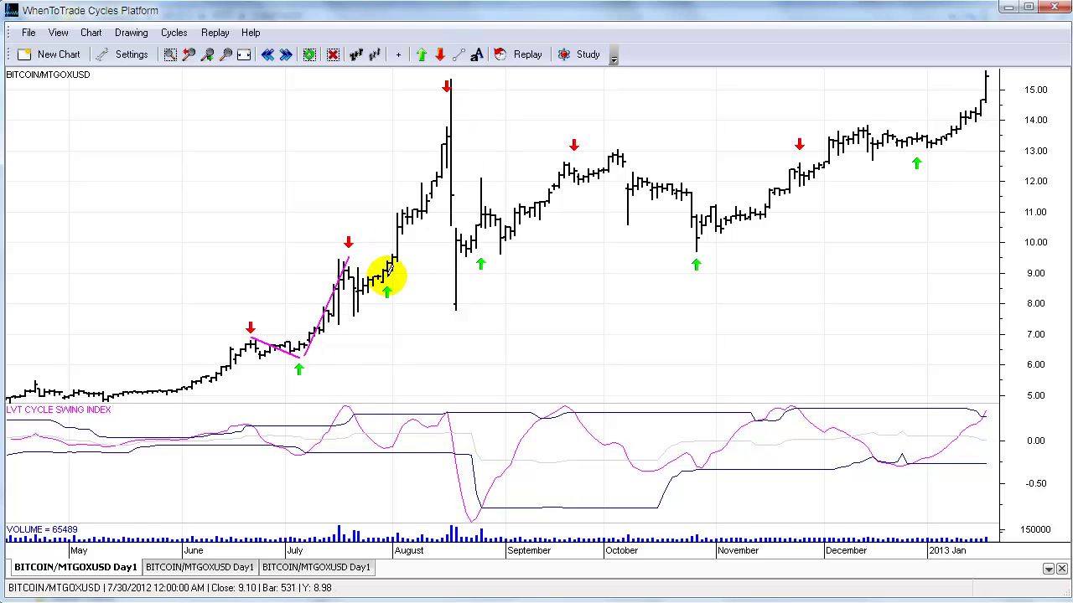
{"action": "left_click", "coordinate": [385, 283]}
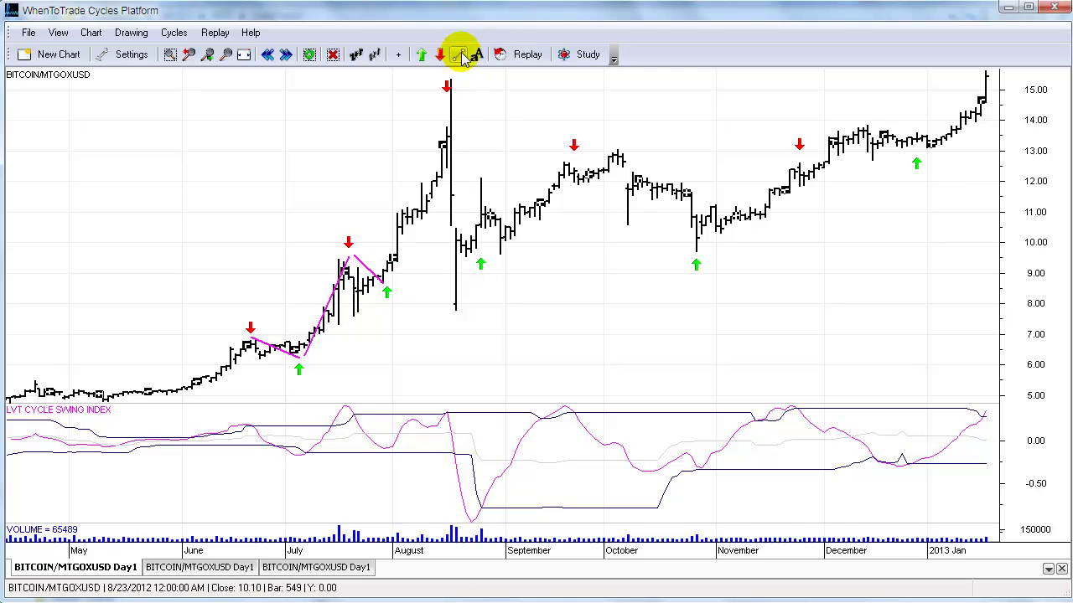
Step: Draw trend lines connecting the mid-August red down arrow to the late-July and late-August green up arrows
{"action": "left_click", "coordinate": [459, 55]}
{"action": "left_click", "coordinate": [448, 105]}
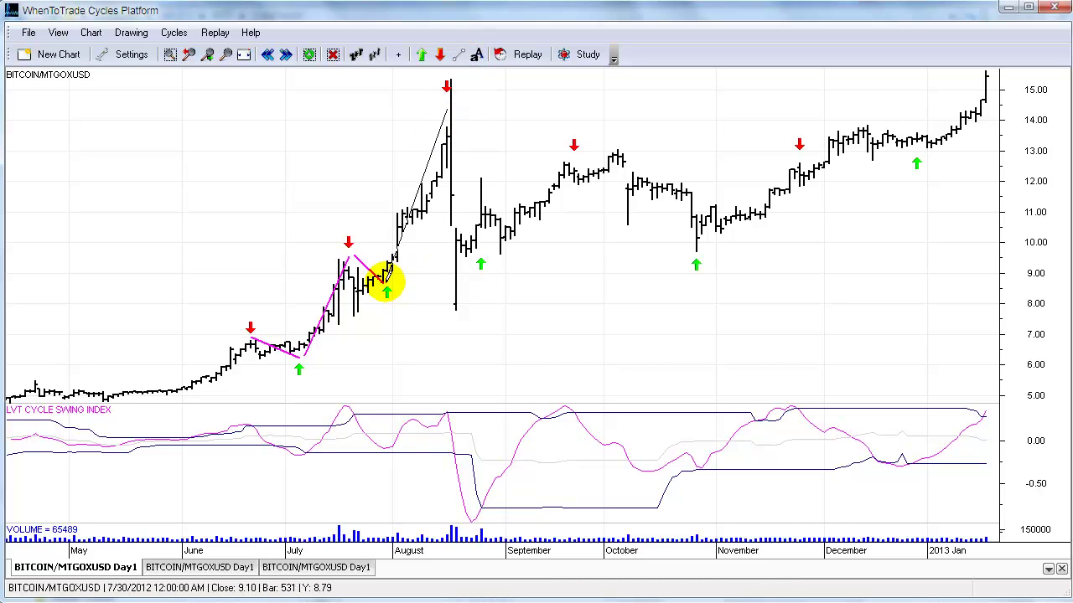
{"action": "left_click", "coordinate": [387, 285]}
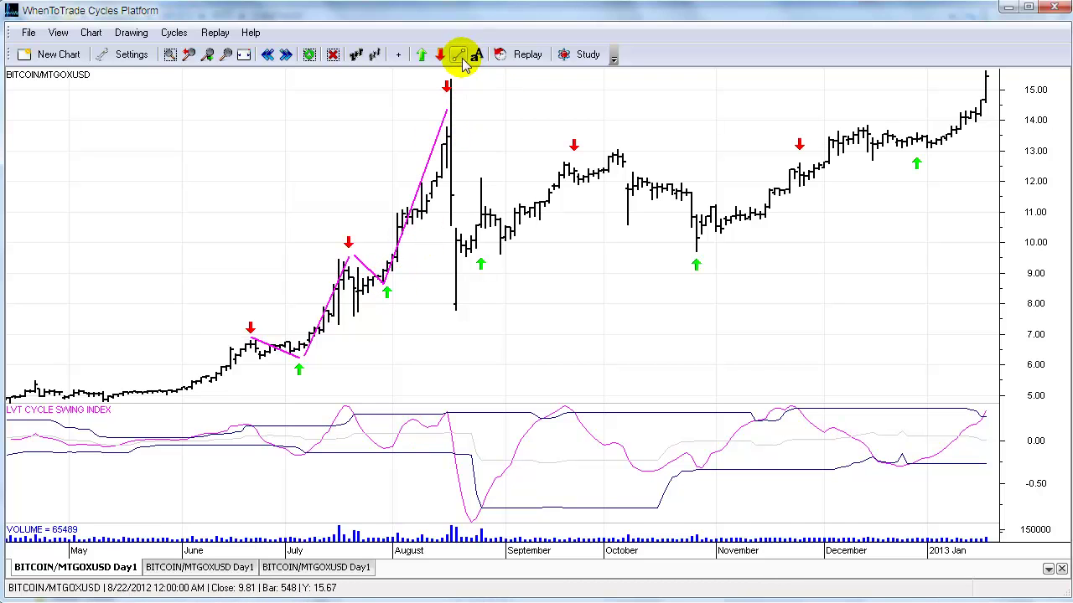
{"action": "left_click", "coordinate": [450, 105]}
{"action": "left_click", "coordinate": [476, 249]}
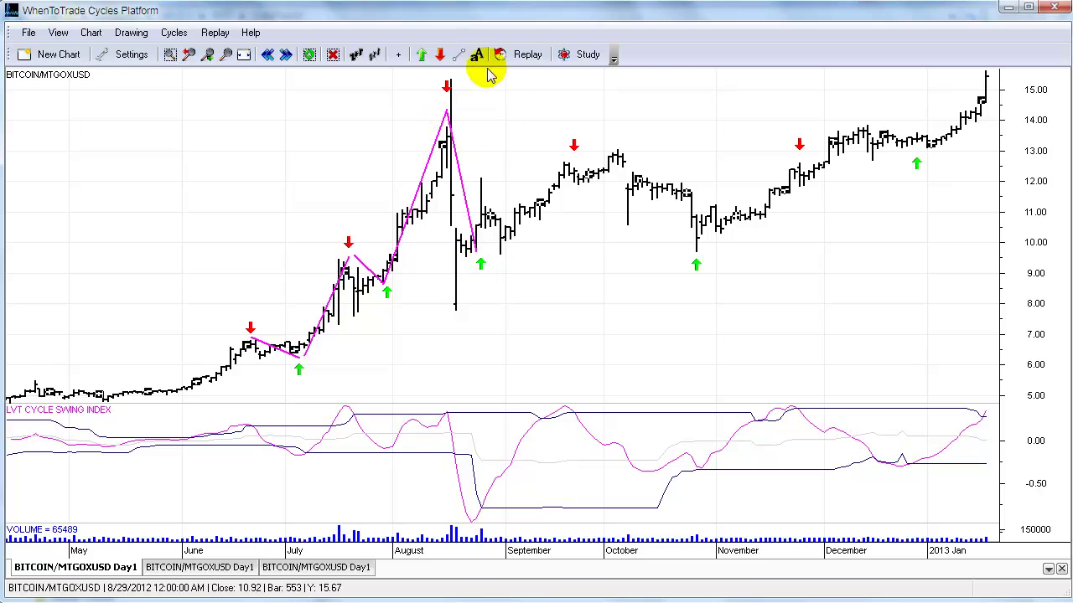
Step: Draw trend lines connecting the late-September red down arrow to the late-August and late-October green up arrows
{"action": "left_click", "coordinate": [478, 250]}
{"action": "left_click", "coordinate": [571, 158]}
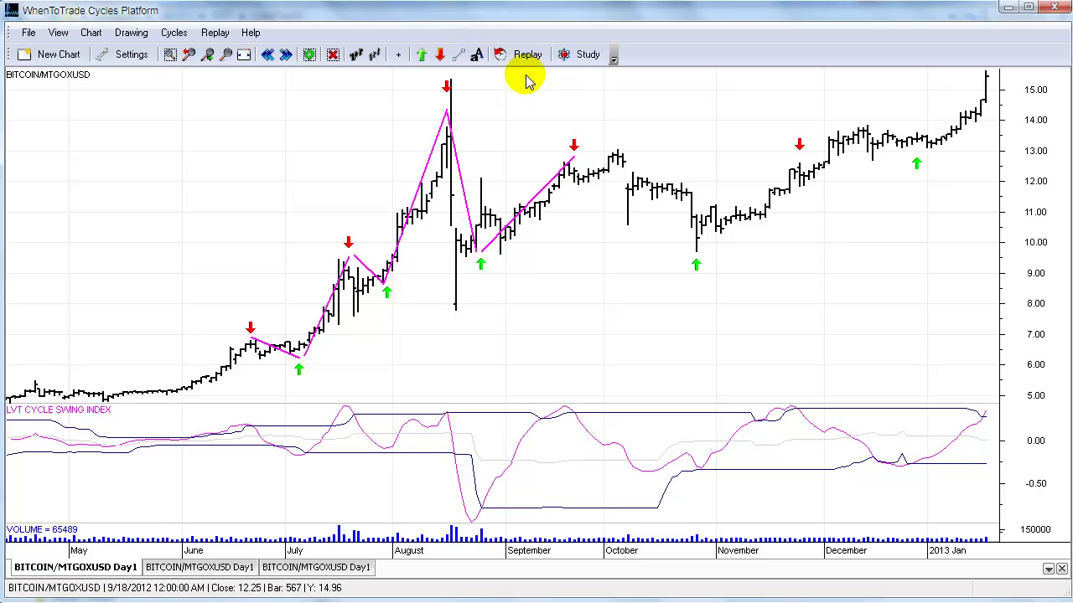
{"action": "left_click", "coordinate": [572, 157]}
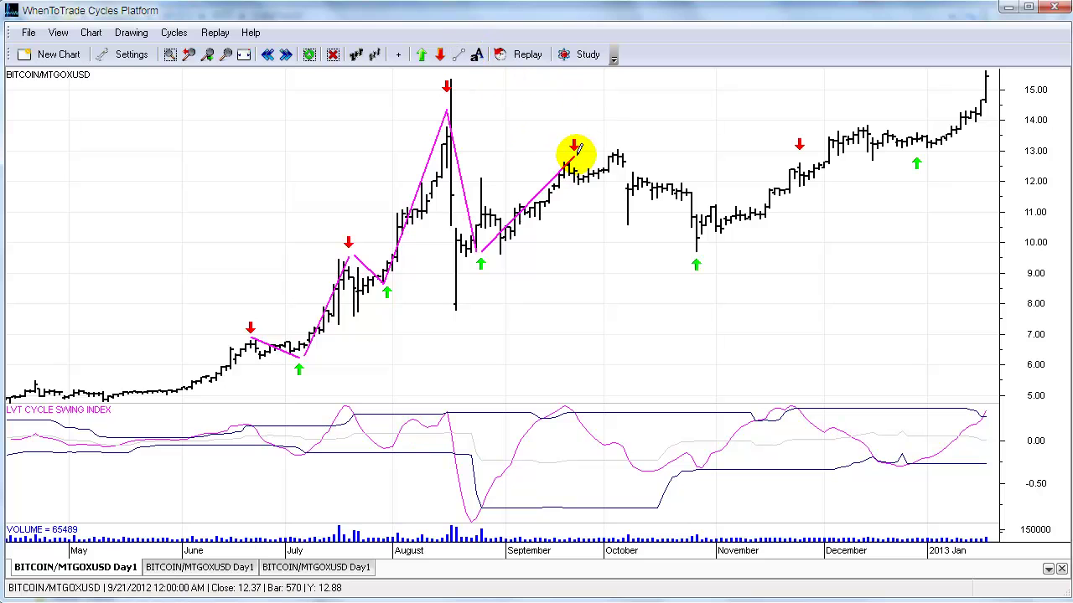
{"action": "left_click", "coordinate": [698, 248]}
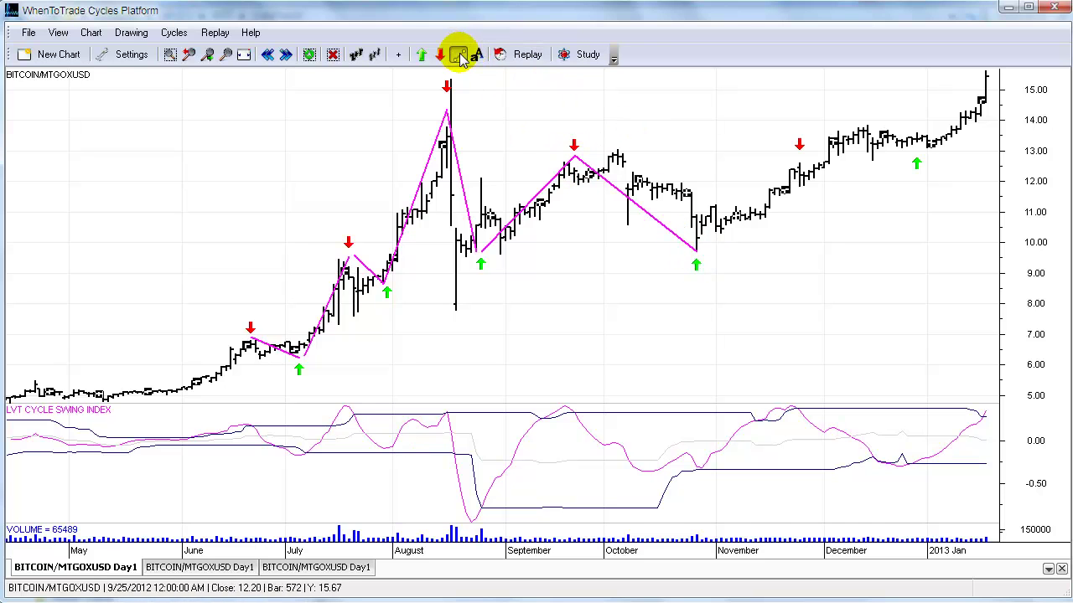
Step: Continue the trend lines from the late-October green arrow through the November red and late-December green arrows to the mid-January 2013 high
{"action": "left_click", "coordinate": [698, 248]}
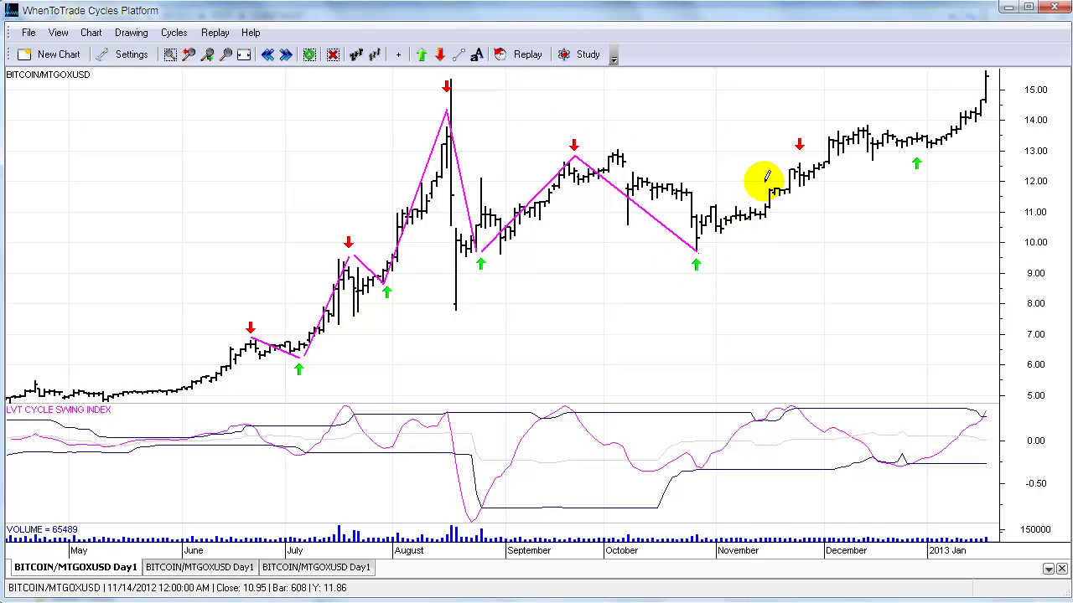
{"action": "left_click", "coordinate": [798, 157]}
{"action": "left_click", "coordinate": [459, 56]}
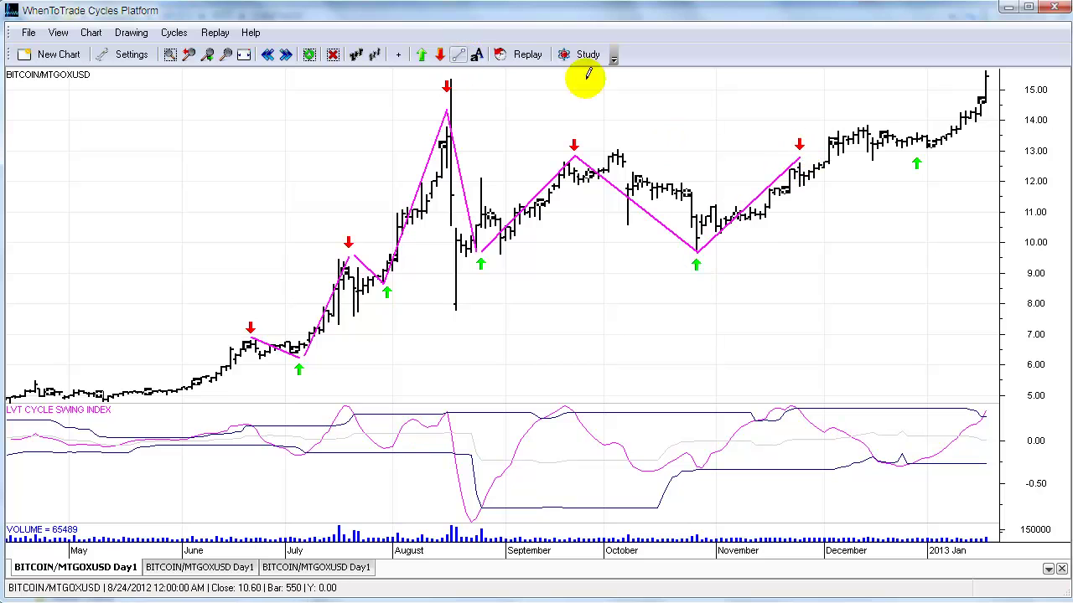
{"action": "left_click", "coordinate": [799, 156]}
{"action": "left_click", "coordinate": [916, 155]}
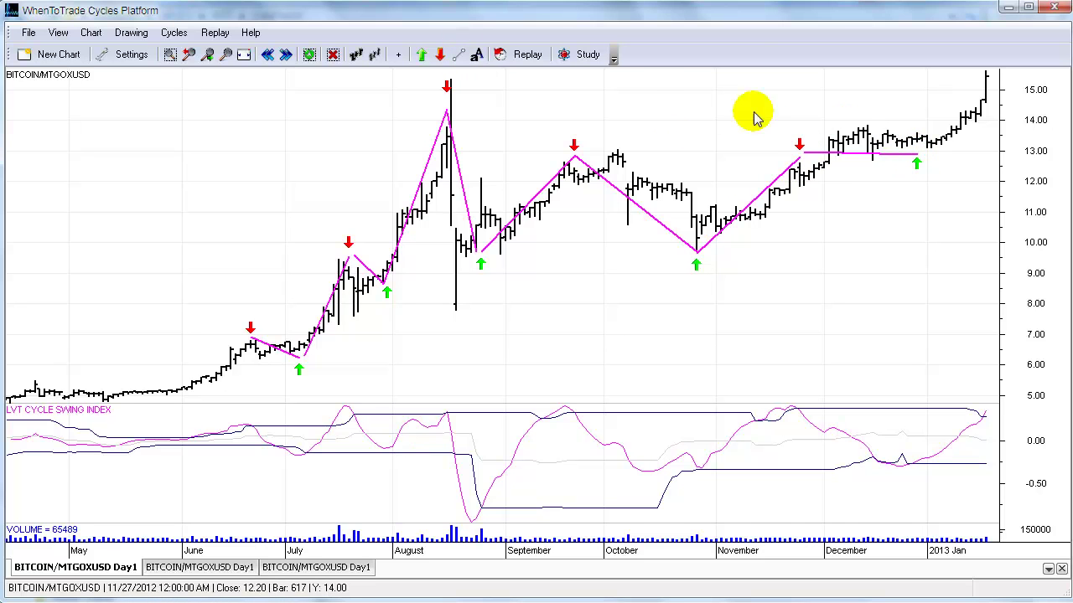
{"action": "left_click", "coordinate": [473, 57]}
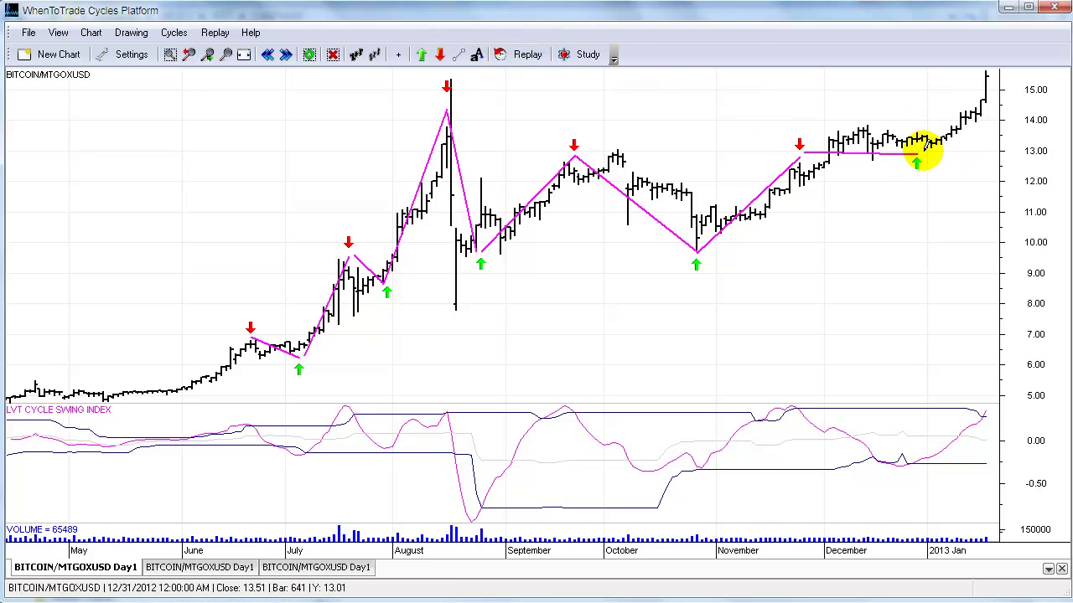
{"action": "left_click", "coordinate": [987, 76]}
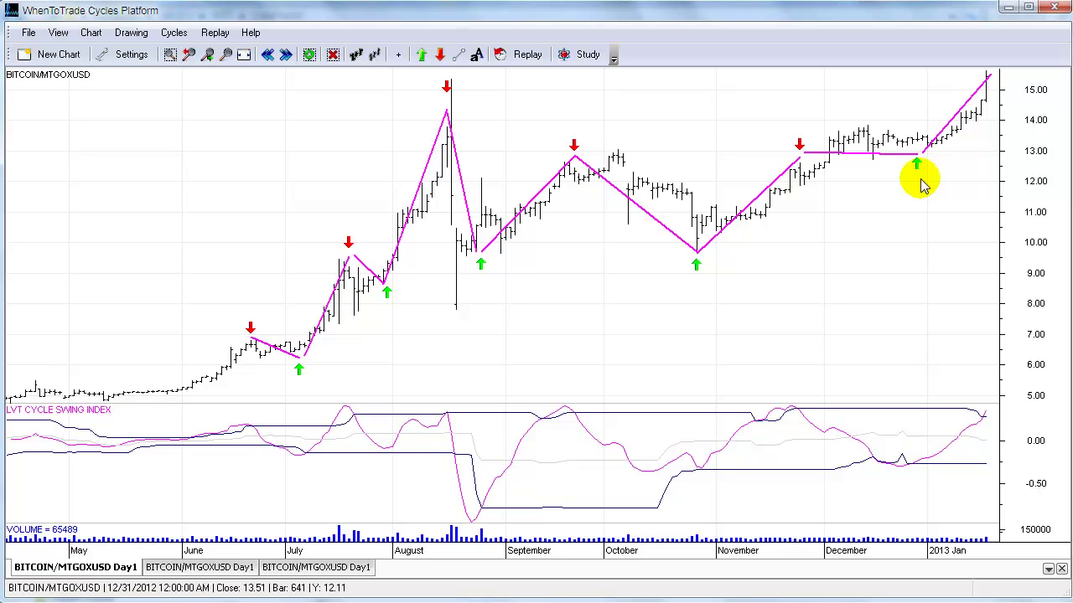
Step: Open the second Bitcoin daily chart and activate replay mode starting at a bar in late November 2012
{"action": "left_click", "coordinate": [201, 568]}
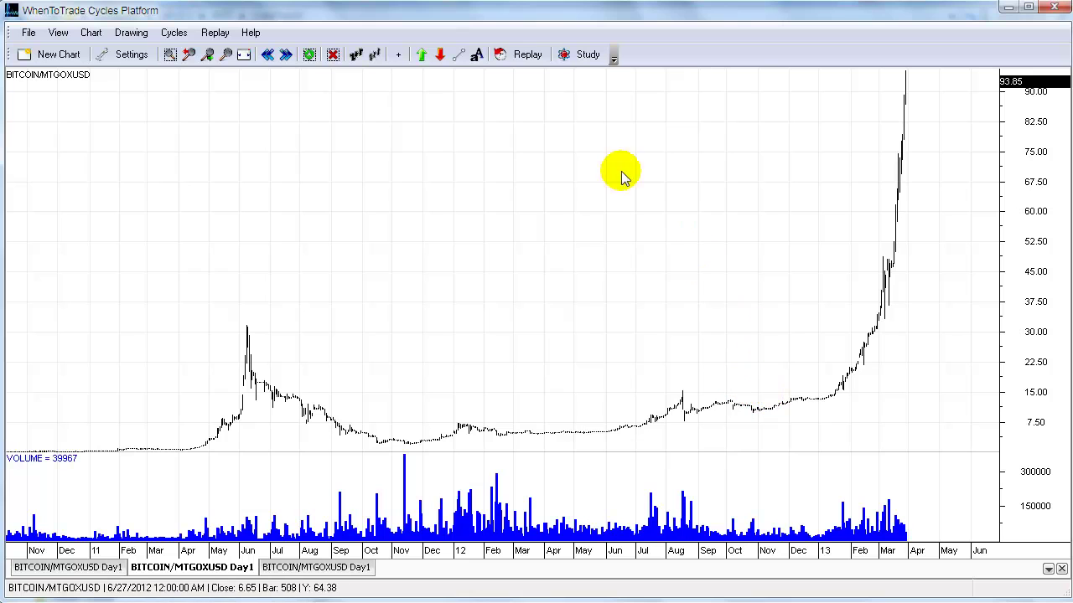
{"action": "left_click", "coordinate": [520, 54]}
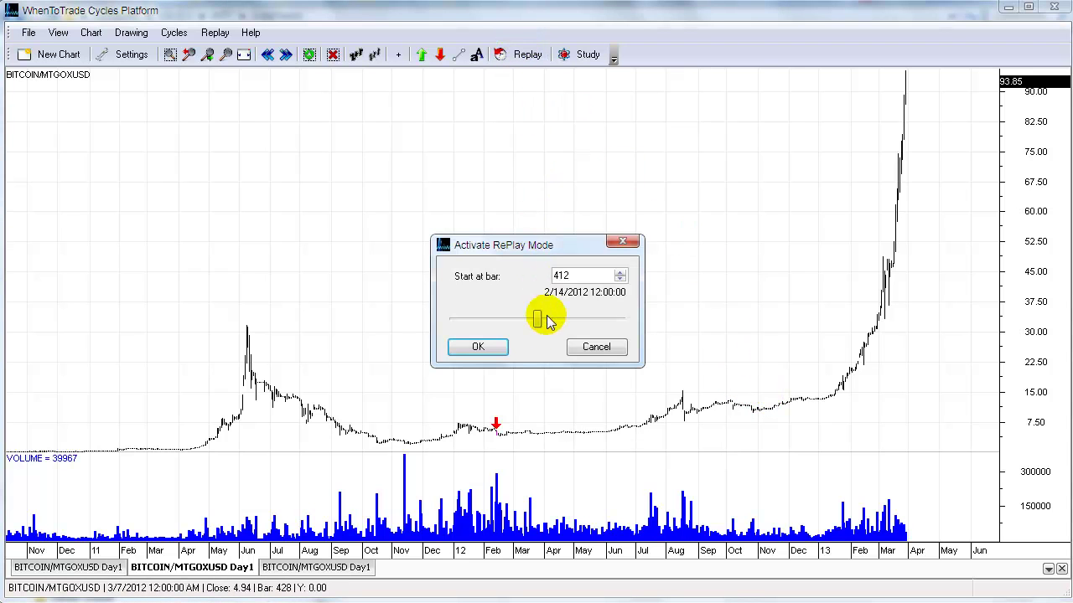
{"action": "left_click_drag", "start_coordinate": [538, 319], "coordinate": [580, 320]}
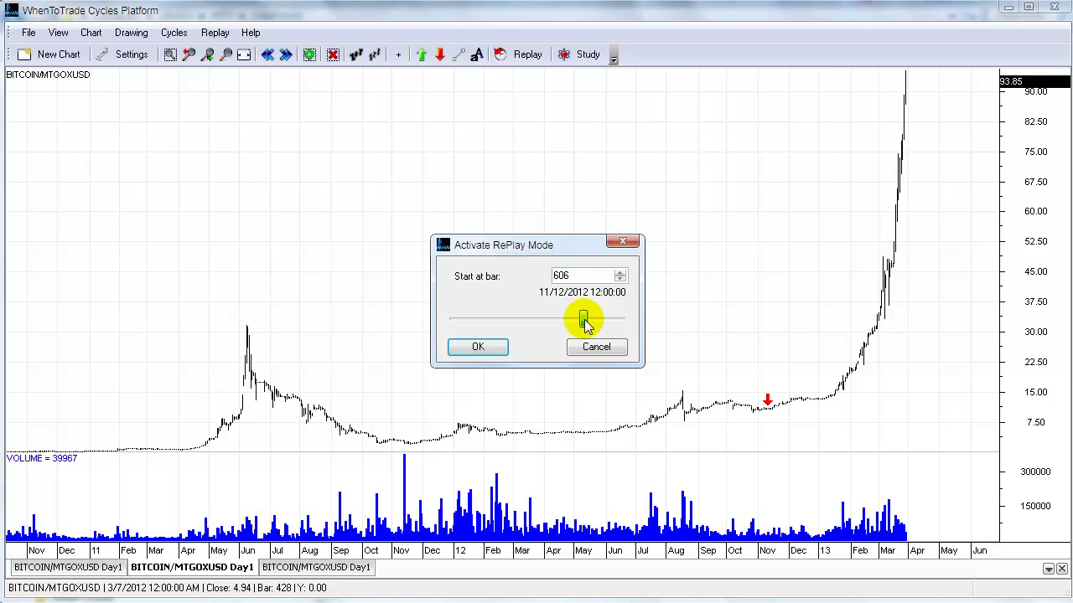
{"action": "left_click", "coordinate": [619, 274]}
{"action": "left_click", "coordinate": [619, 274]}
{"action": "left_click", "coordinate": [495, 349]}
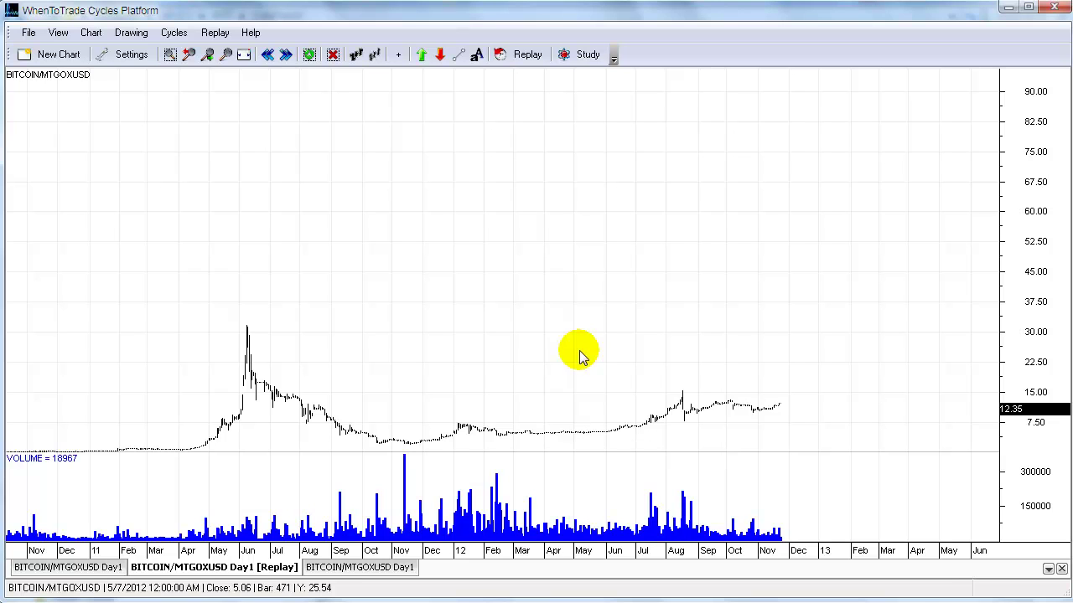
Step: Add the LvT Dynamic Cycle Explorer with length 100 to 210 and Bartels limit 49, and mark the June 2011 price peak
{"action": "left_click_drag", "start_coordinate": [1022, 211], "coordinate": [1041, 161]}
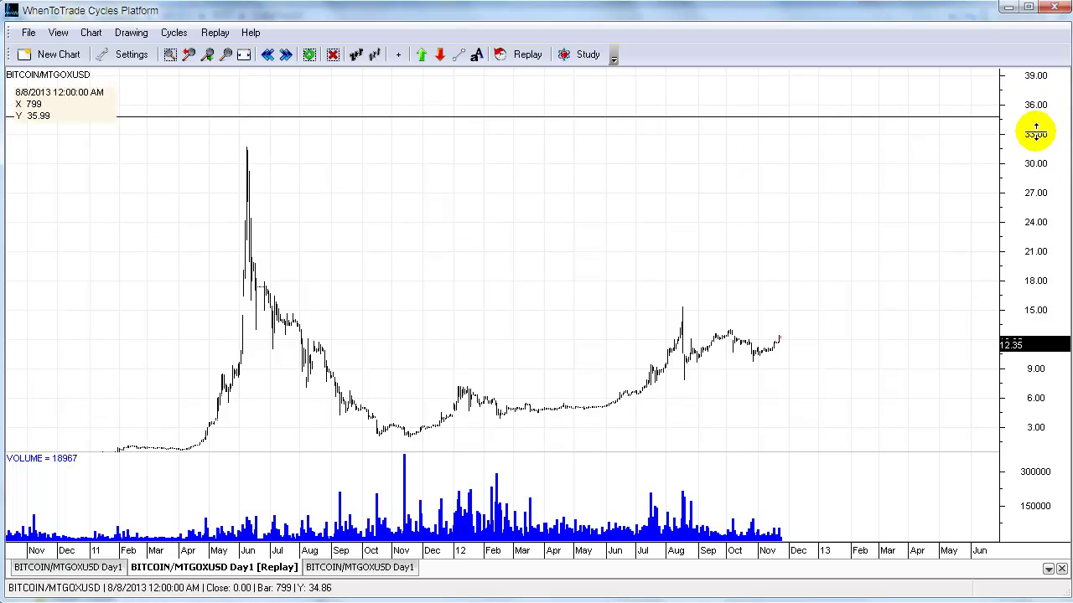
{"action": "left_click_drag", "start_coordinate": [1037, 115], "coordinate": [1034, 149]}
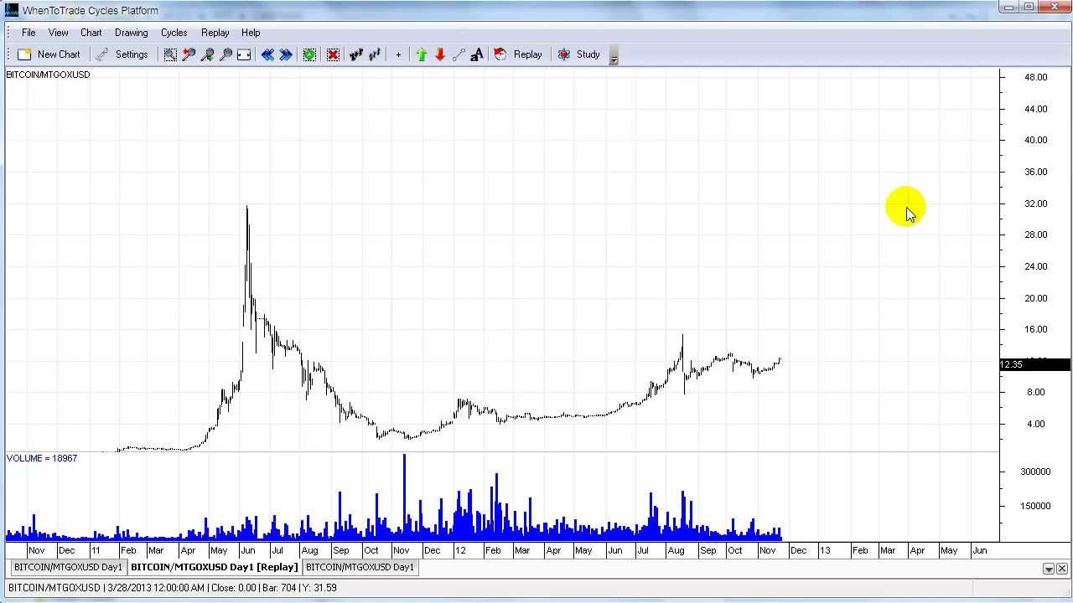
{"action": "left_click", "coordinate": [174, 34]}
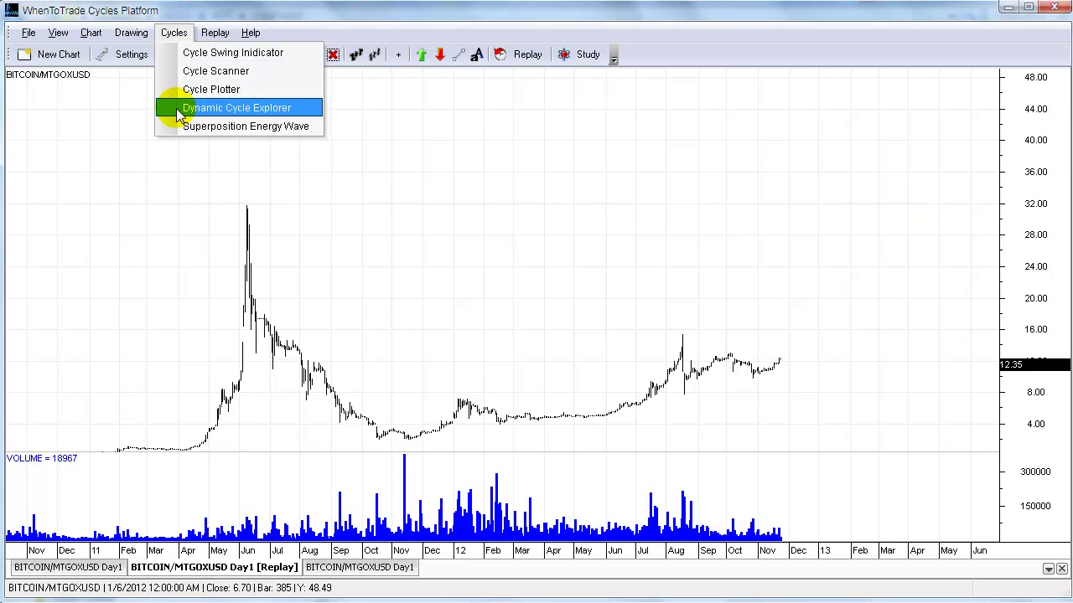
{"action": "left_click", "coordinate": [285, 108]}
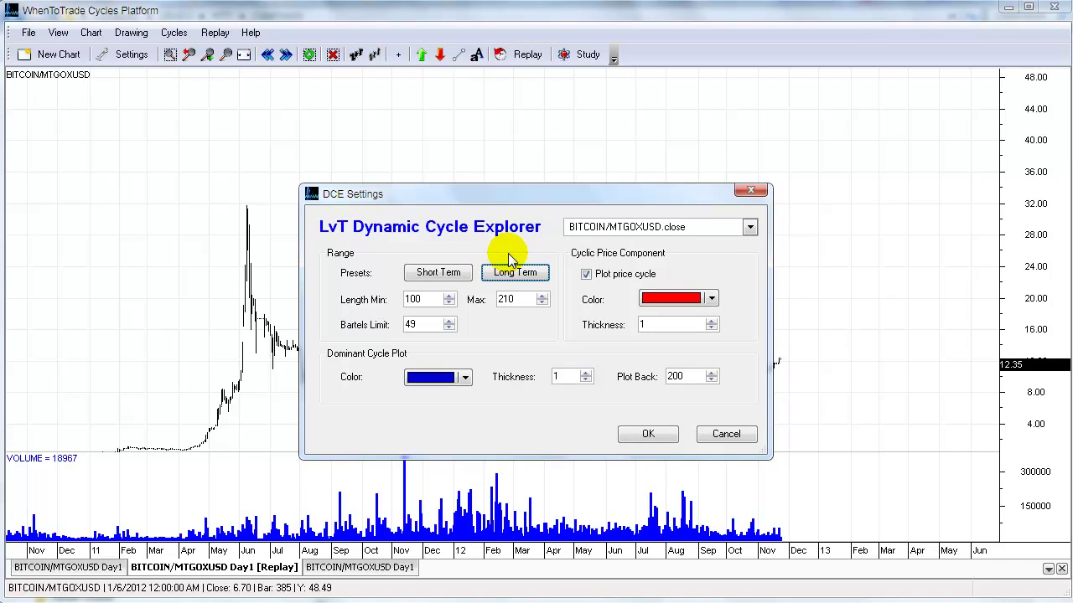
{"action": "left_click_drag", "start_coordinate": [550, 199], "coordinate": [568, 142]}
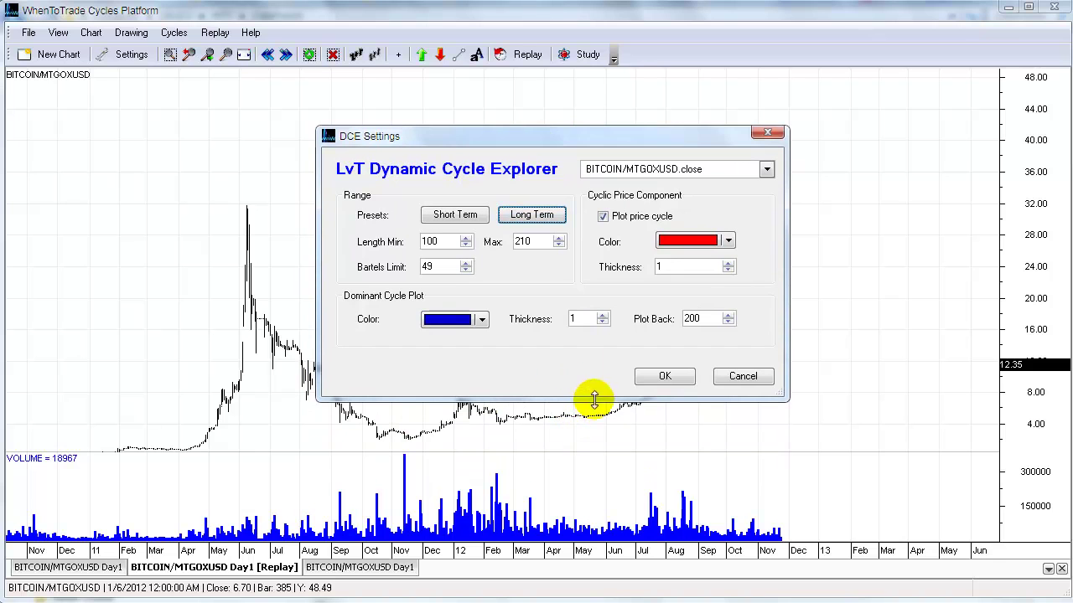
{"action": "left_click", "coordinate": [650, 376]}
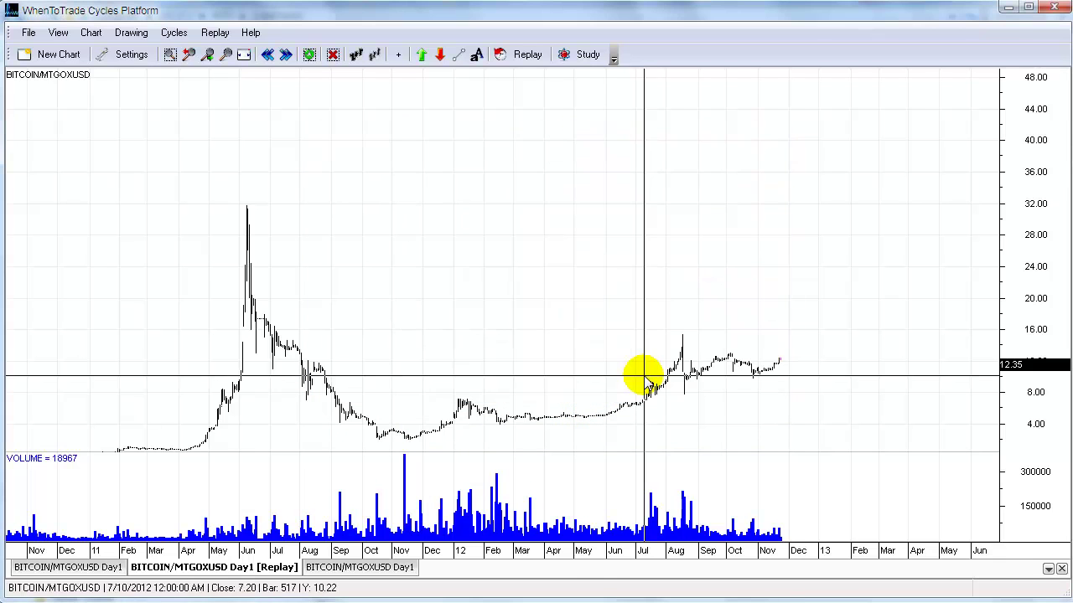
{"action": "left_click", "coordinate": [248, 203]}
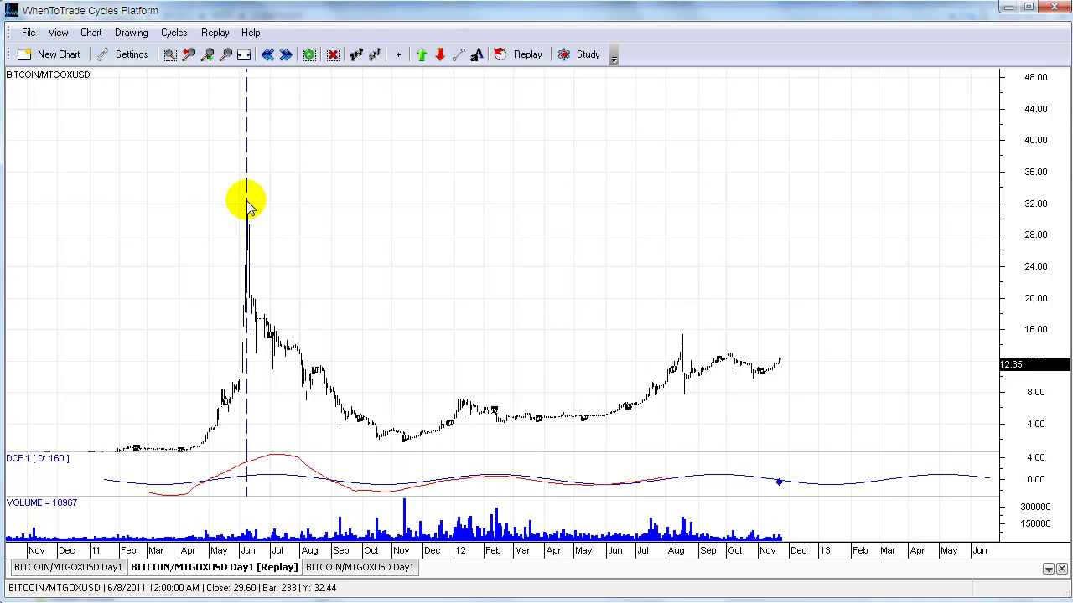
Step: Enlarge the Dynamic Cycle Explorer pane and draw connected price trend lines following its swings from April 2011 to September 2012
{"action": "left_click_drag", "start_coordinate": [495, 451], "coordinate": [504, 332]}
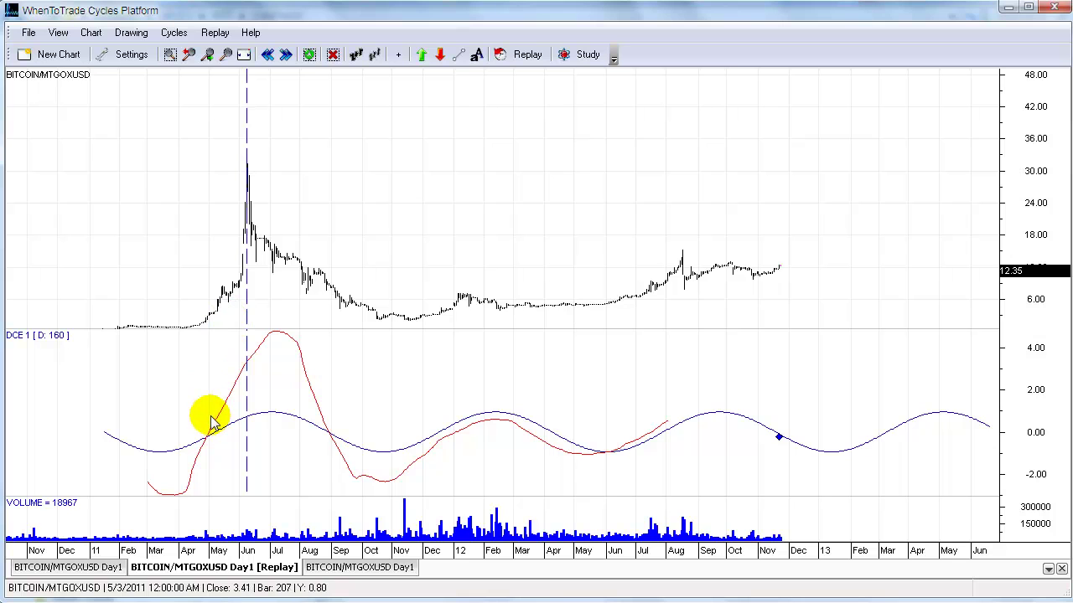
{"action": "mouse_move", "coordinate": [186, 308]}
{"action": "left_mouse_down"}
{"action": "mouse_move", "coordinate": [277, 209]}
{"action": "mouse_move", "coordinate": [262, 211]}
{"action": "mouse_move", "coordinate": [388, 300]}
{"action": "mouse_move", "coordinate": [384, 321]}
{"action": "left_mouse_up"}
{"action": "left_click", "coordinate": [458, 56]}
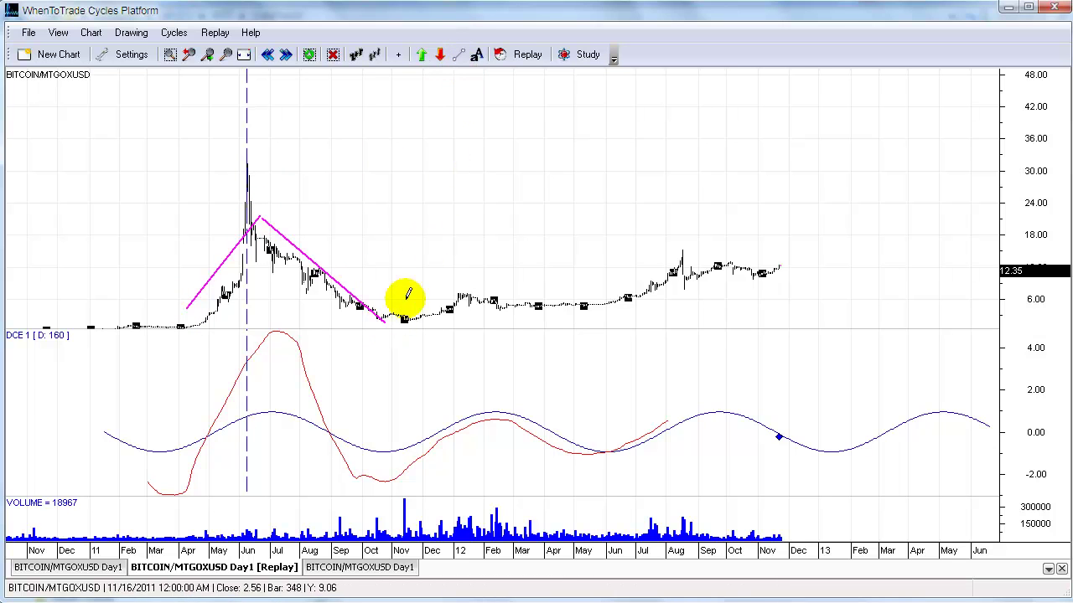
{"action": "mouse_move", "coordinate": [467, 276]}
{"action": "left_mouse_down"}
{"action": "mouse_move", "coordinate": [592, 315]}
{"action": "mouse_move", "coordinate": [711, 248]}
{"action": "left_mouse_up"}
{"action": "left_click", "coordinate": [459, 55]}
{"action": "left_click", "coordinate": [461, 56]}
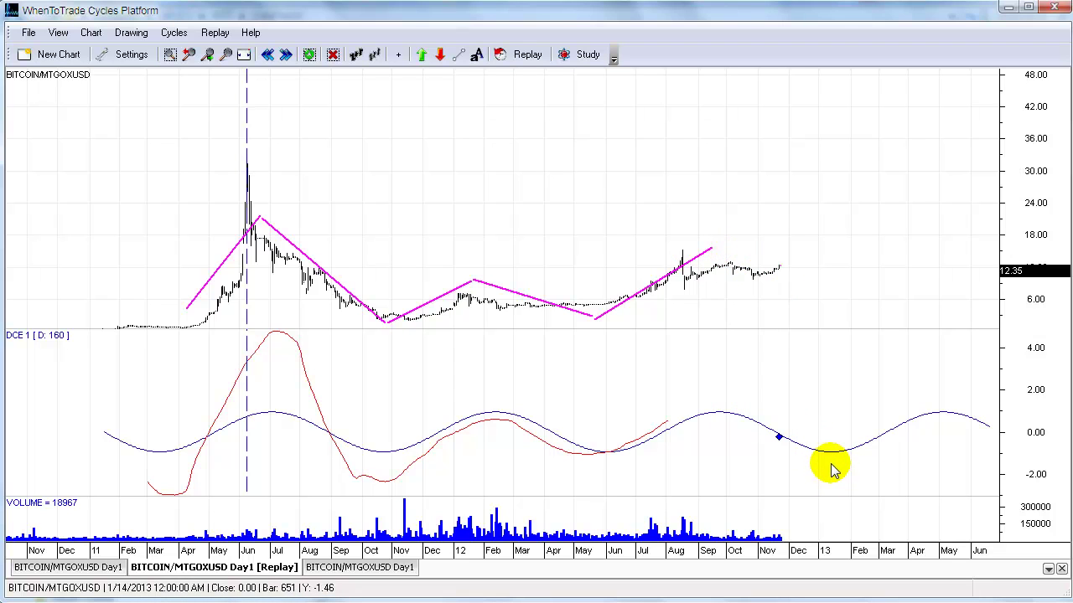
Step: Draw a falling trend line from the September 2012 top to the projected mid-January 2013 cycle low and place a green up arrow there
{"action": "left_click", "coordinate": [458, 53]}
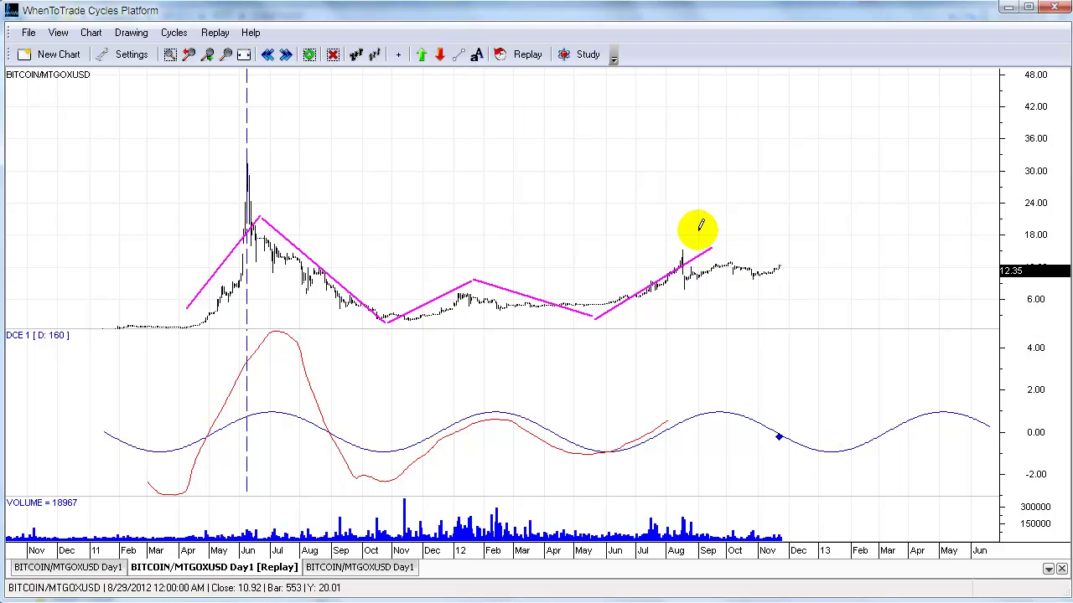
{"action": "mouse_move", "coordinate": [713, 247]}
{"action": "left_mouse_down"}
{"action": "mouse_move", "coordinate": [953, 293]}
{"action": "mouse_move", "coordinate": [829, 301]}
{"action": "left_mouse_up"}
{"action": "left_click", "coordinate": [421, 54]}
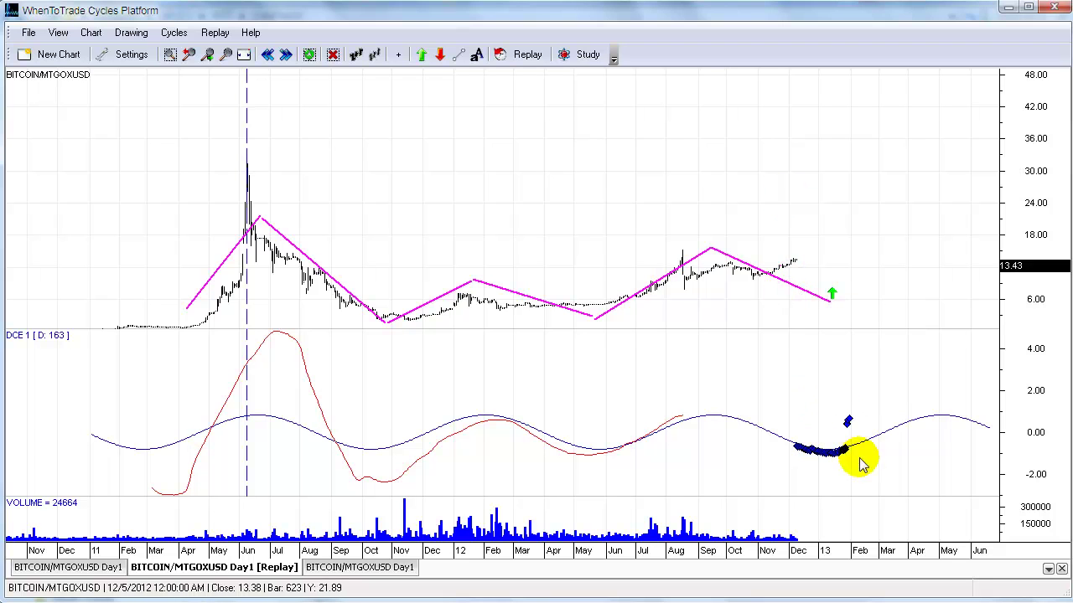
{"action": "left_click", "coordinate": [829, 298]}
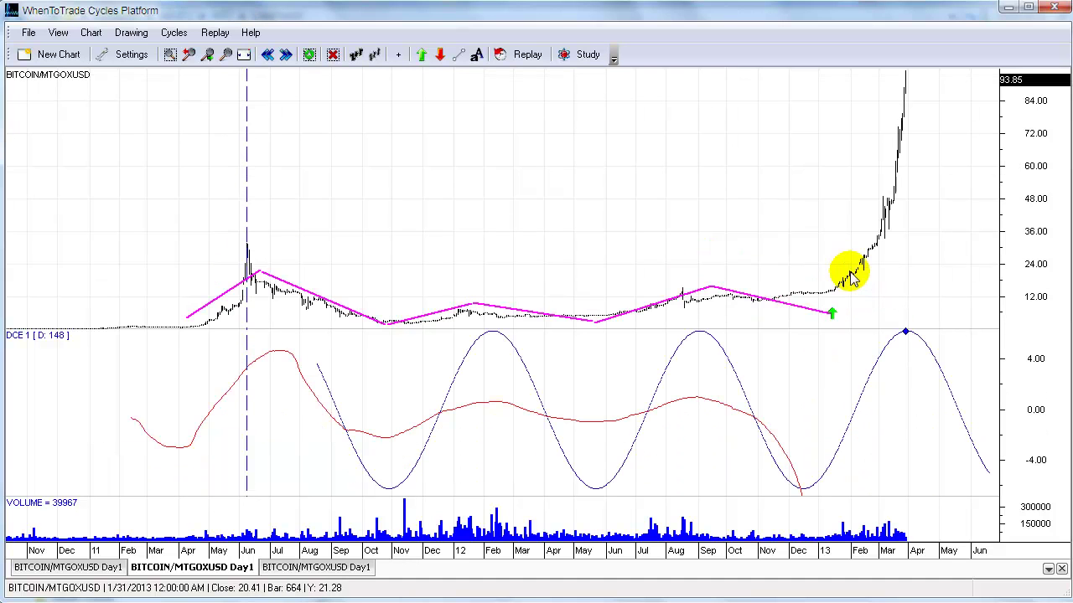
Step: Narrow the visible chart range to about April 2011 through 3/25/2013 and shift it back to examine the January 2013 cycle low
{"action": "left_click", "coordinate": [903, 329]}
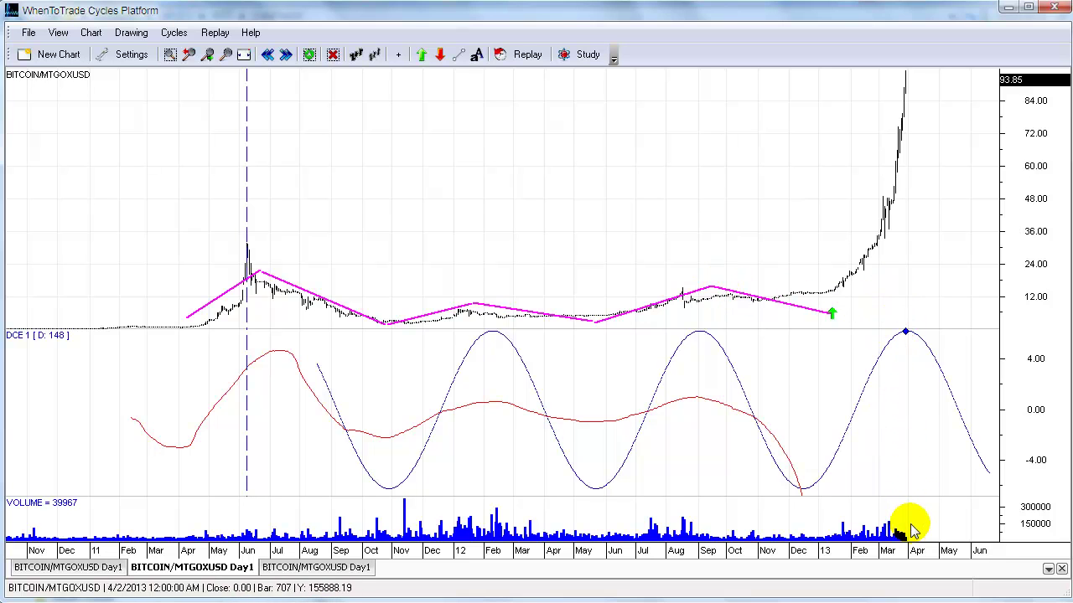
{"action": "left_click", "coordinate": [243, 54]}
{"action": "mouse_move", "coordinate": [637, 372]}
{"action": "left_mouse_down"}
{"action": "mouse_move", "coordinate": [617, 373]}
{"action": "mouse_move", "coordinate": [627, 374]}
{"action": "left_mouse_up"}
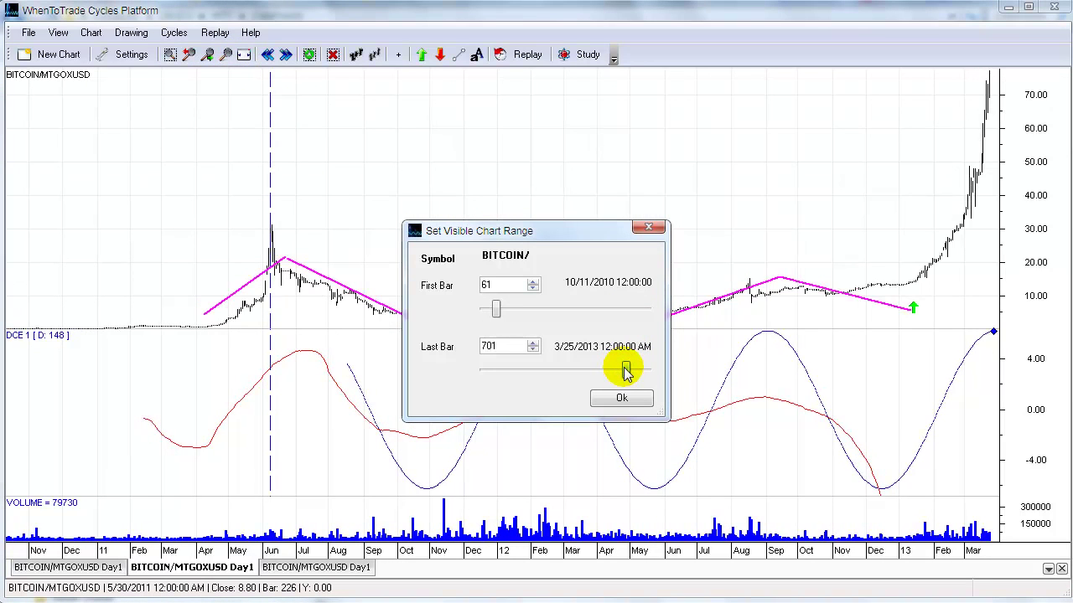
{"action": "mouse_move", "coordinate": [503, 313]}
{"action": "left_mouse_down"}
{"action": "mouse_move", "coordinate": [543, 314]}
{"action": "mouse_move", "coordinate": [516, 315]}
{"action": "left_mouse_up"}
{"action": "left_click", "coordinate": [621, 398]}
{"action": "left_click_drag", "start_coordinate": [1033, 89], "coordinate": [1034, 148]}
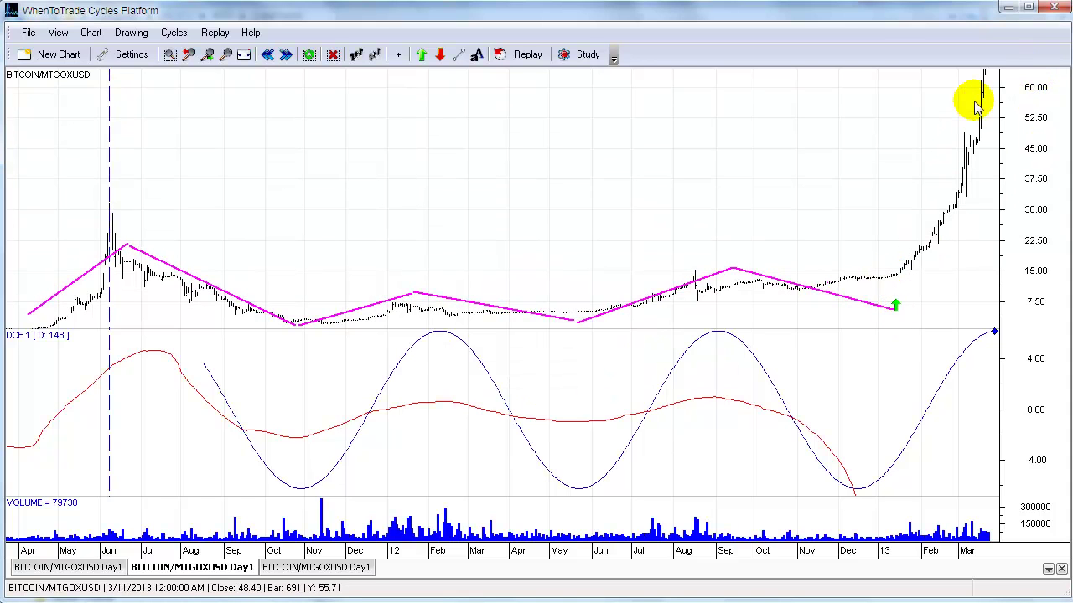
{"action": "left_click", "coordinate": [267, 55]}
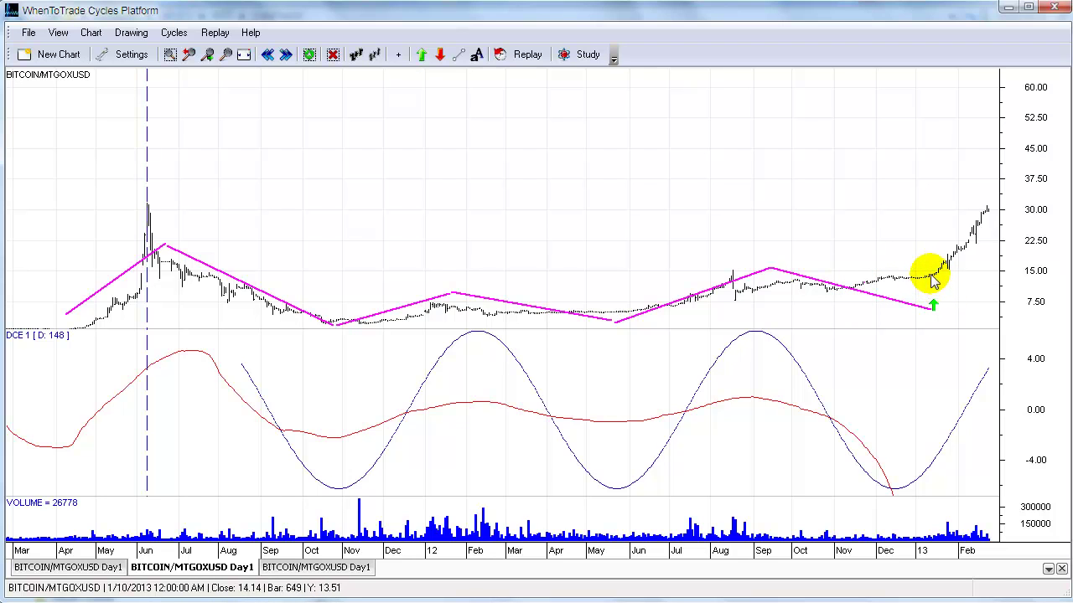
Step: Advance the chart to the latest bars through March 2013, collapse the Dynamic Cycle Explorer pane, and compress the price scale to examine the full rally
{"action": "mouse_move", "coordinate": [929, 315]}
{"action": "left_mouse_down"}
{"action": "mouse_move", "coordinate": [926, 293]}
{"action": "mouse_move", "coordinate": [922, 303]}
{"action": "left_mouse_up"}
{"action": "scroll", "coordinate": [920, 296], "scroll_direction": "down", "scroll_amount": 2}
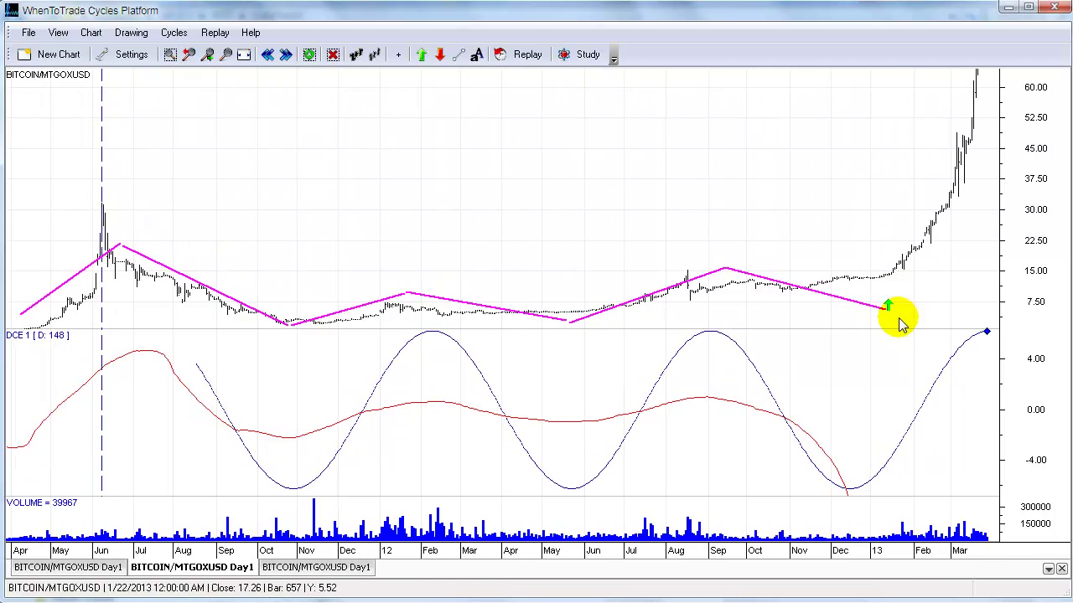
{"action": "left_click_drag", "start_coordinate": [961, 328], "coordinate": [958, 496]}
{"action": "scroll", "coordinate": [928, 388], "scroll_direction": "down", "scroll_amount": 4}
{"action": "left_click_drag", "start_coordinate": [1015, 93], "coordinate": [1031, 213]}
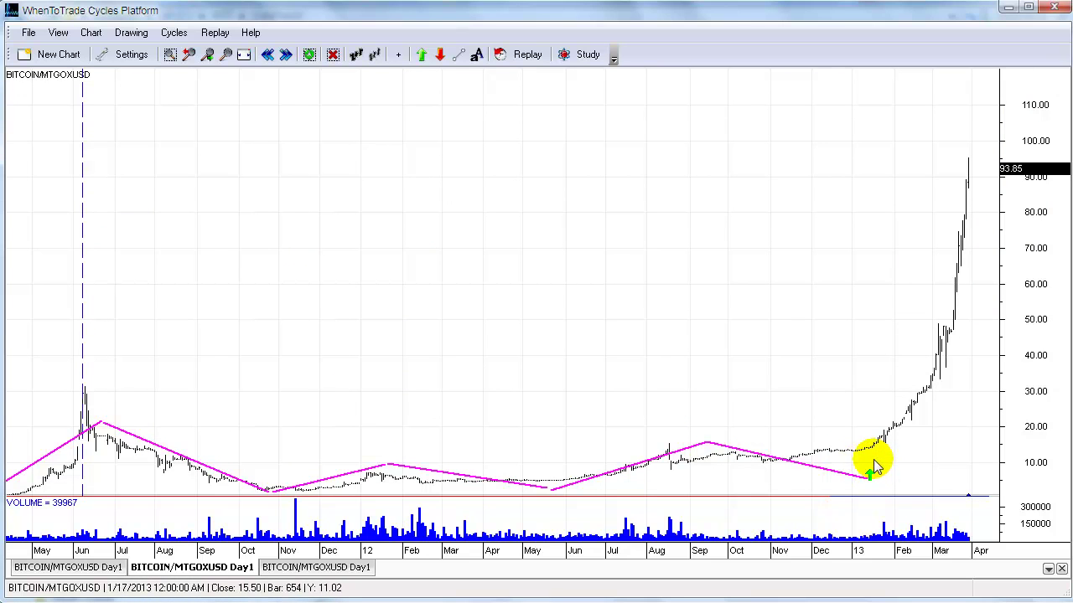
{"action": "left_click", "coordinate": [873, 459]}
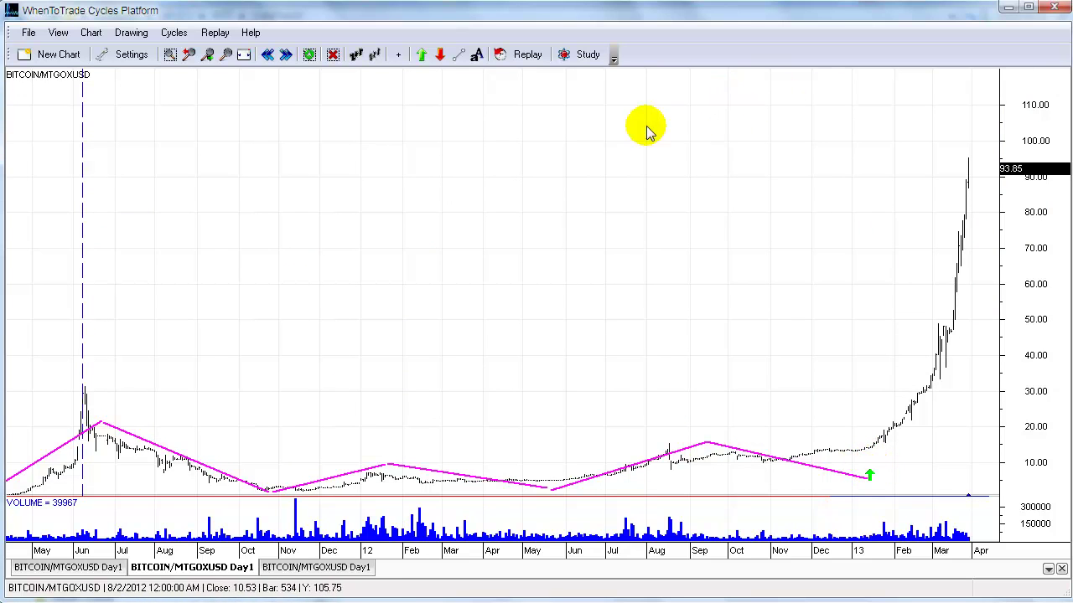
Step: Start replay mode at about mid-November 2012, restore the Dynamic Cycle Explorer pane to about half the chart height, and stretch the price scale
{"action": "left_click", "coordinate": [521, 54]}
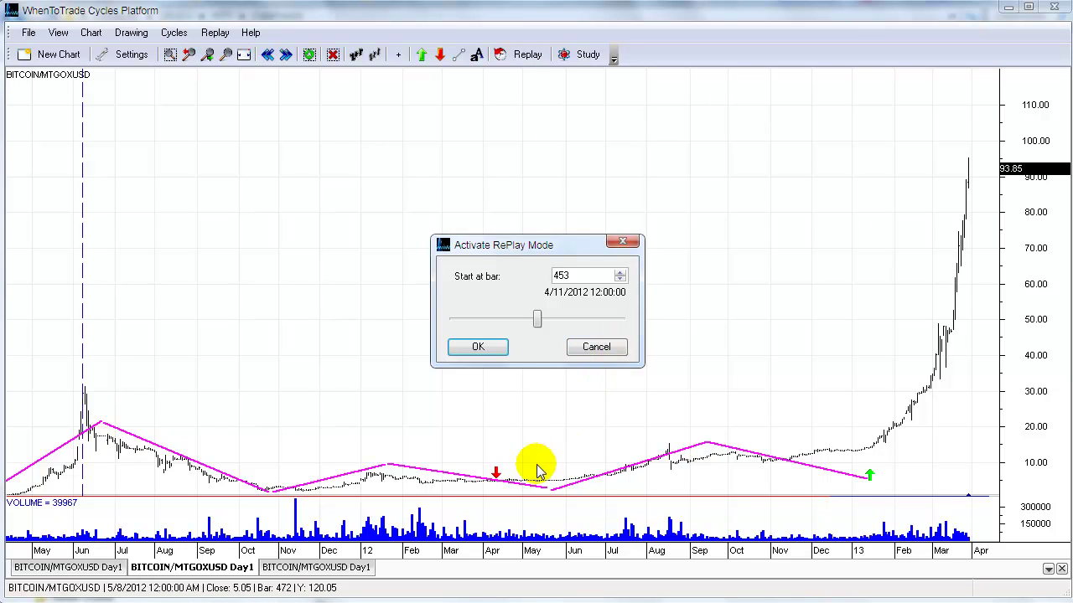
{"action": "mouse_move", "coordinate": [541, 327]}
{"action": "left_mouse_down"}
{"action": "mouse_move", "coordinate": [599, 327]}
{"action": "mouse_move", "coordinate": [590, 328]}
{"action": "left_mouse_up"}
{"action": "left_click", "coordinate": [490, 347]}
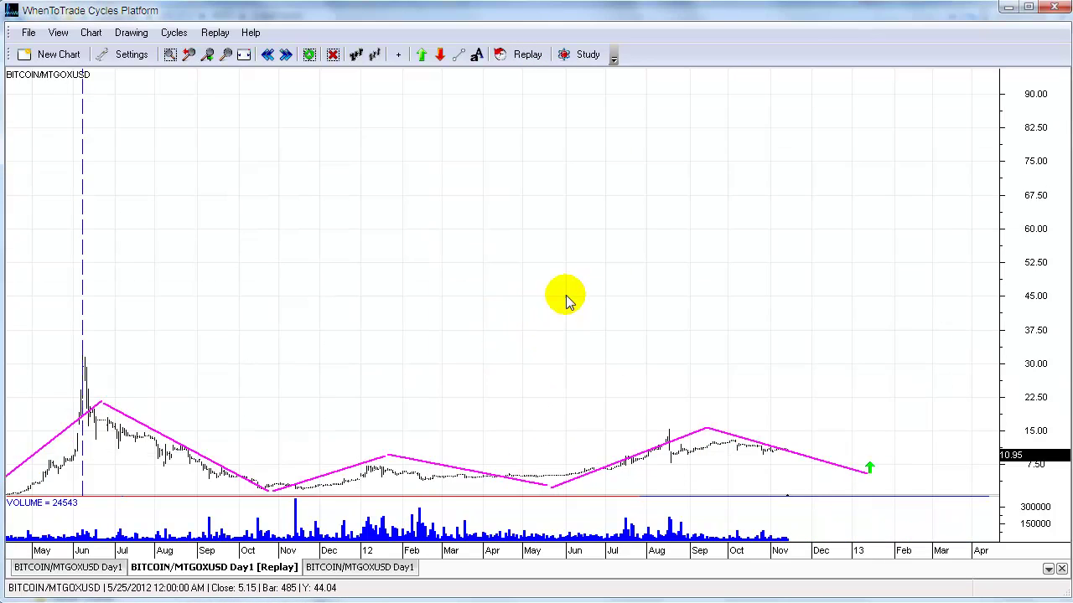
{"action": "left_click_drag", "start_coordinate": [1029, 244], "coordinate": [1032, 164]}
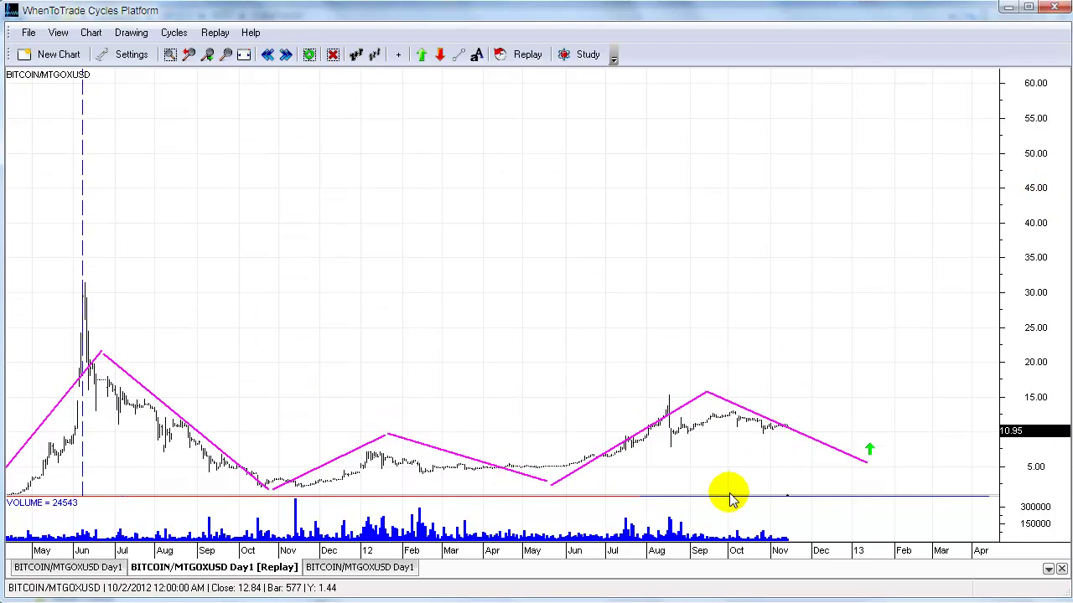
{"action": "left_click_drag", "start_coordinate": [729, 494], "coordinate": [737, 334]}
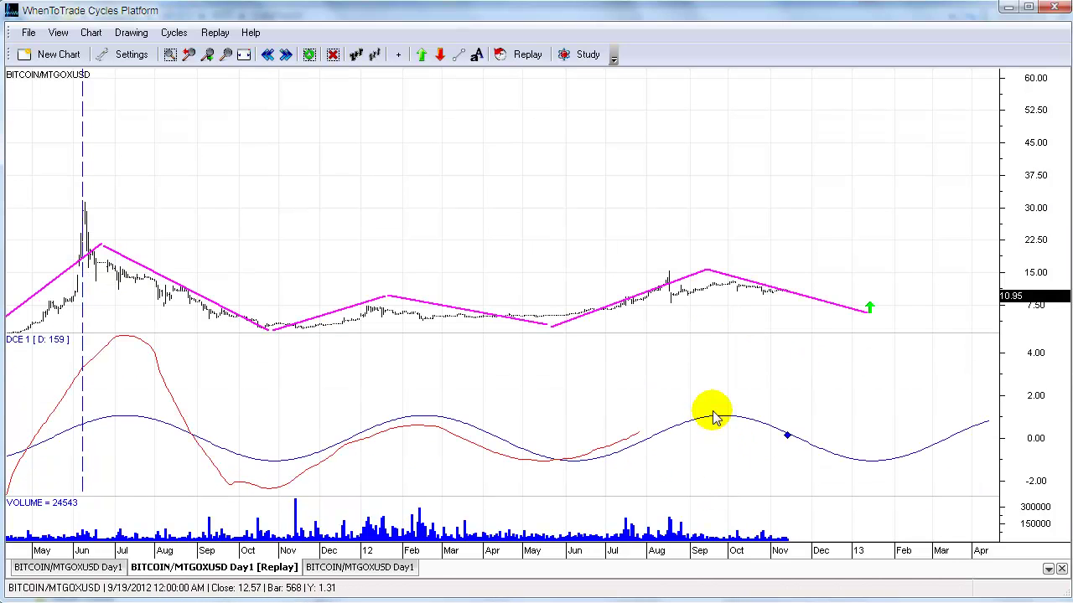
{"action": "left_click_drag", "start_coordinate": [1030, 172], "coordinate": [1025, 96]}
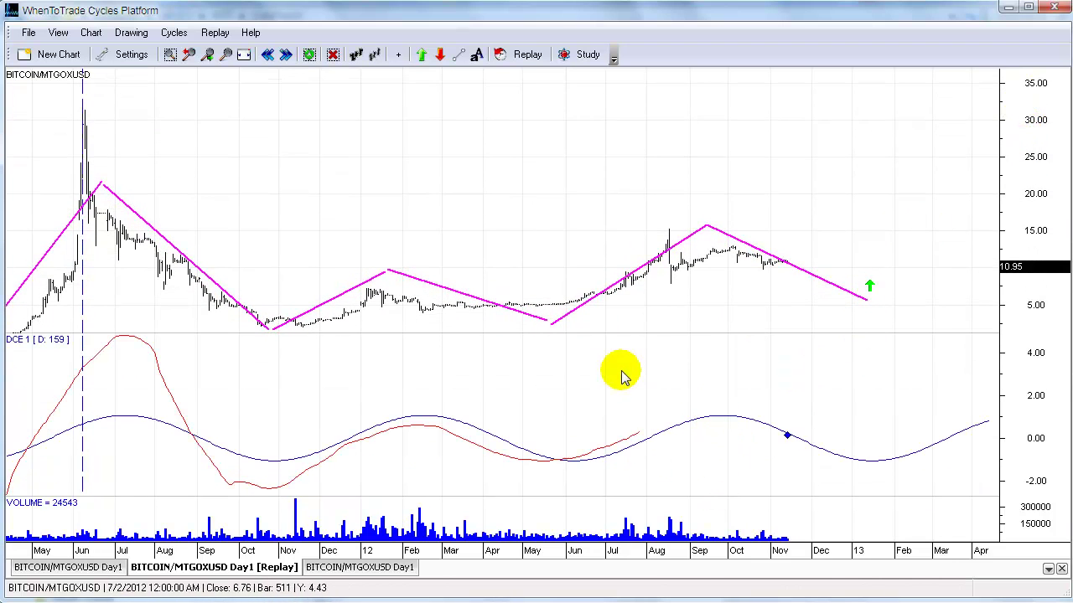
Step: Inspect the projected mid-January 2013 cycle low with the crosshair and examine the cycle projection forward to August 2013
{"action": "left_click", "coordinate": [867, 488]}
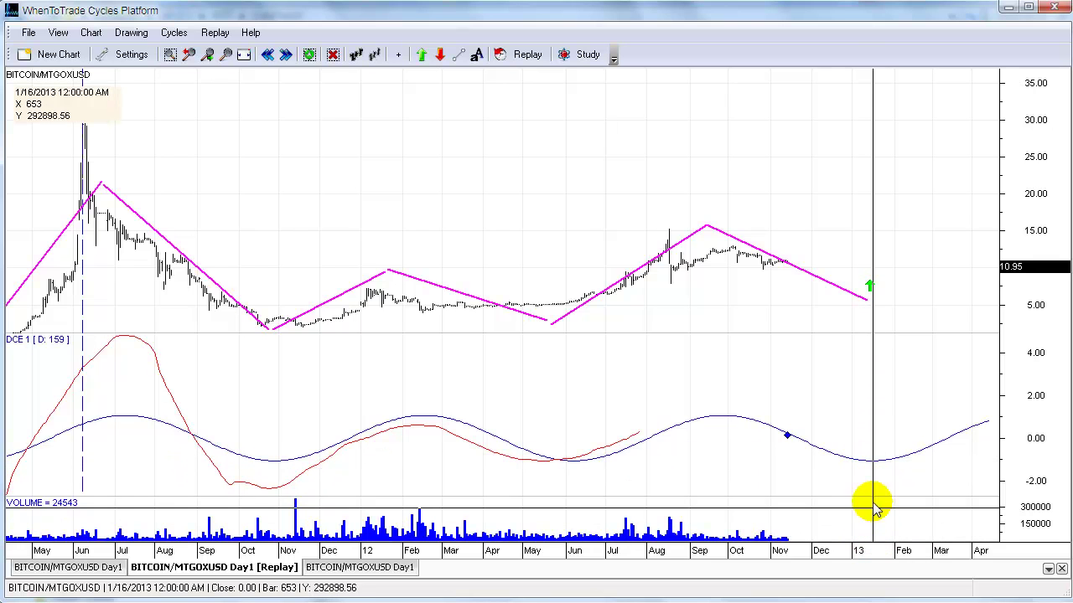
{"action": "left_click", "coordinate": [876, 466]}
{"action": "scroll", "coordinate": [939, 482], "scroll_direction": "down", "scroll_amount": 5}
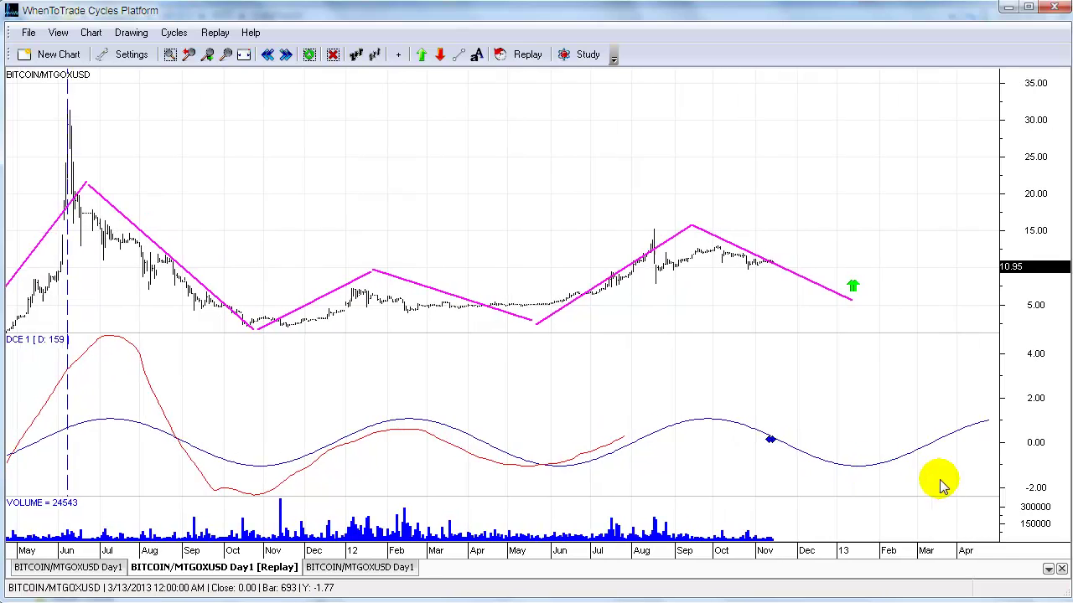
{"action": "scroll", "coordinate": [941, 481], "scroll_direction": "down", "scroll_amount": 2}
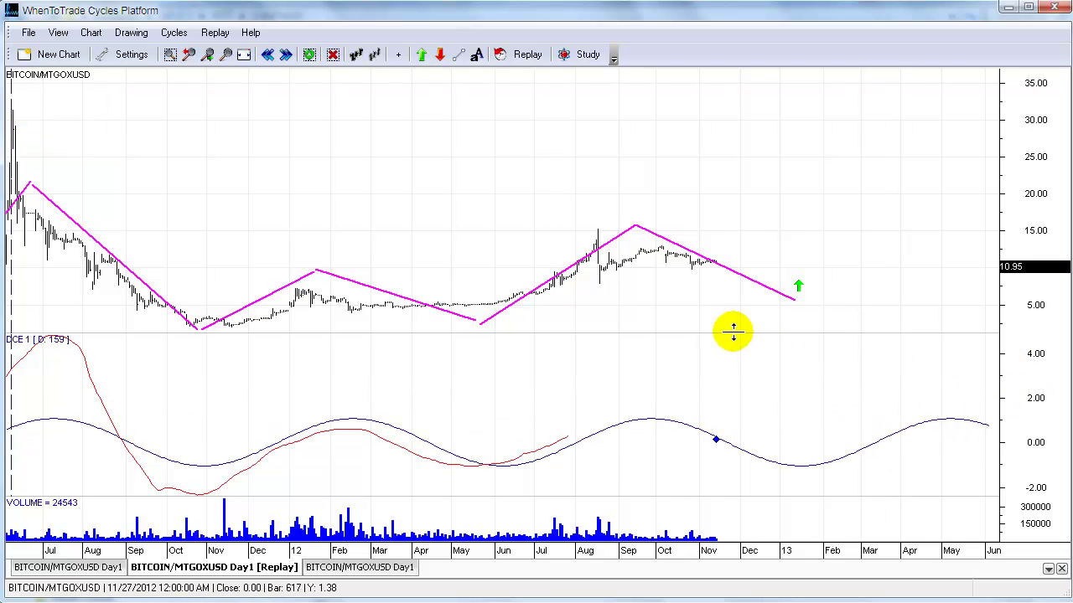
{"action": "scroll", "coordinate": [730, 378], "scroll_direction": "down", "scroll_amount": 5}
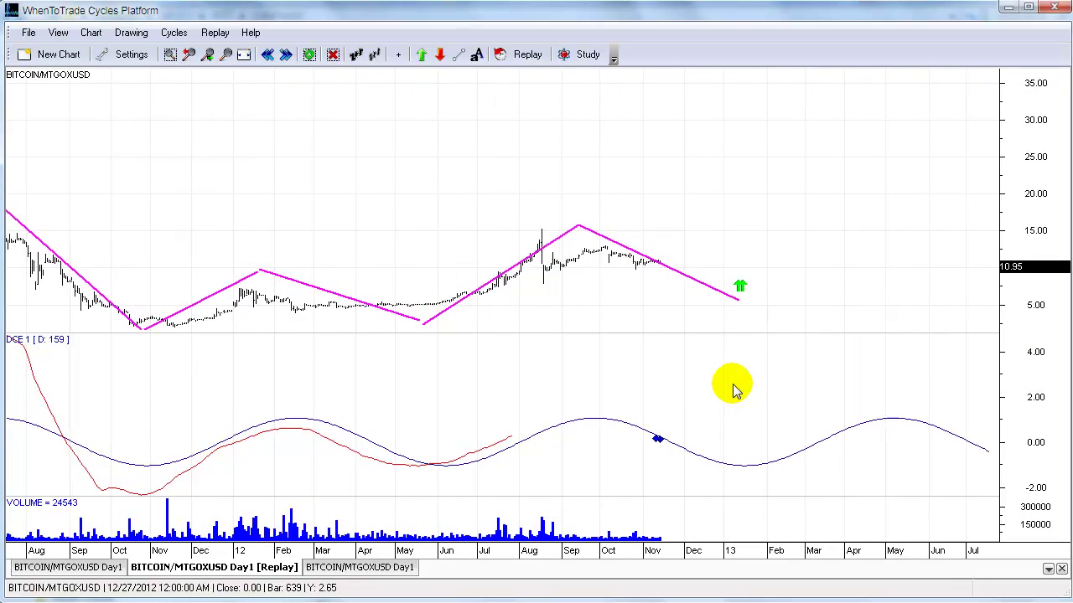
{"action": "scroll", "coordinate": [733, 390], "scroll_direction": "down", "scroll_amount": 4}
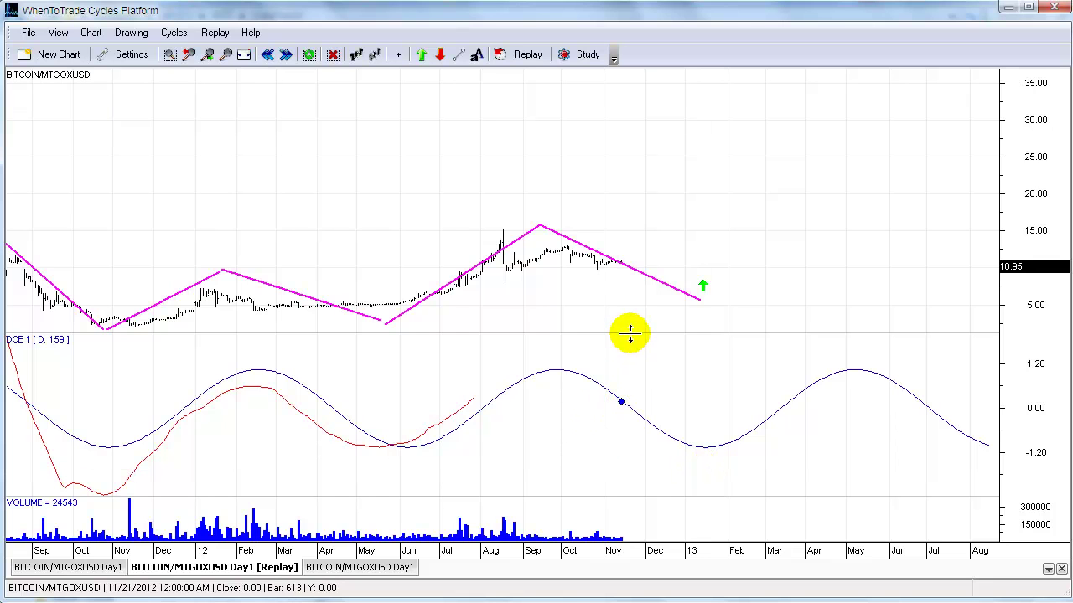
Step: Remove the Dynamic Cycle Explorer study from the chart and exit replay mode
{"action": "right_click", "coordinate": [598, 384]}
{"action": "left_click", "coordinate": [627, 416]}
{"action": "left_click", "coordinate": [536, 381]}
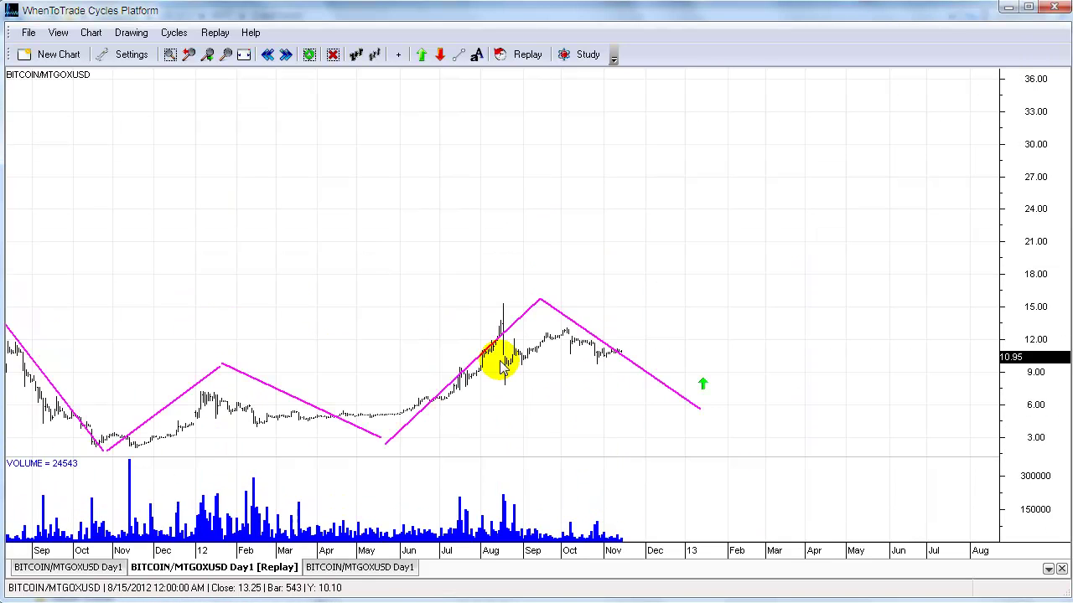
{"action": "key", "text": "Escape"}
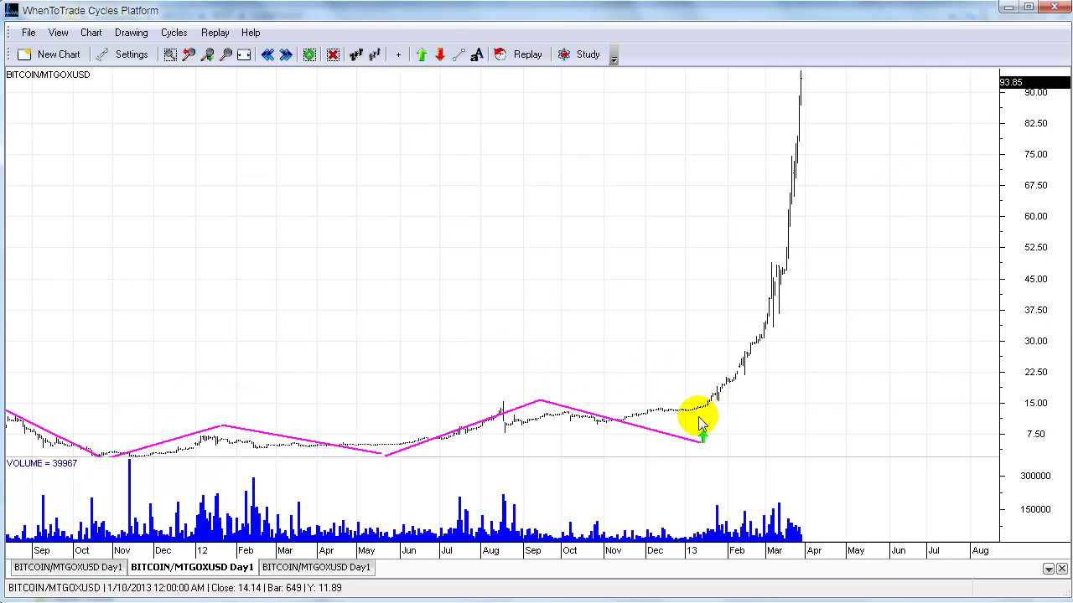
Step: Inspect the price bar at the marked cycle low of 1/14/2013 with the crosshair
{"action": "left_click", "coordinate": [700, 423]}
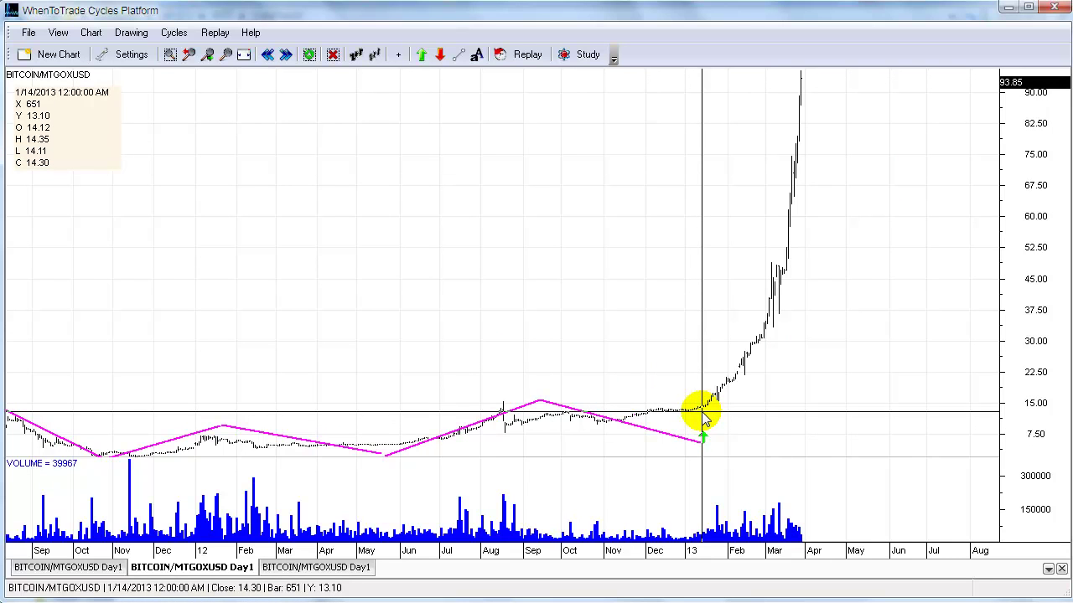
{"action": "left_click", "coordinate": [700, 411]}
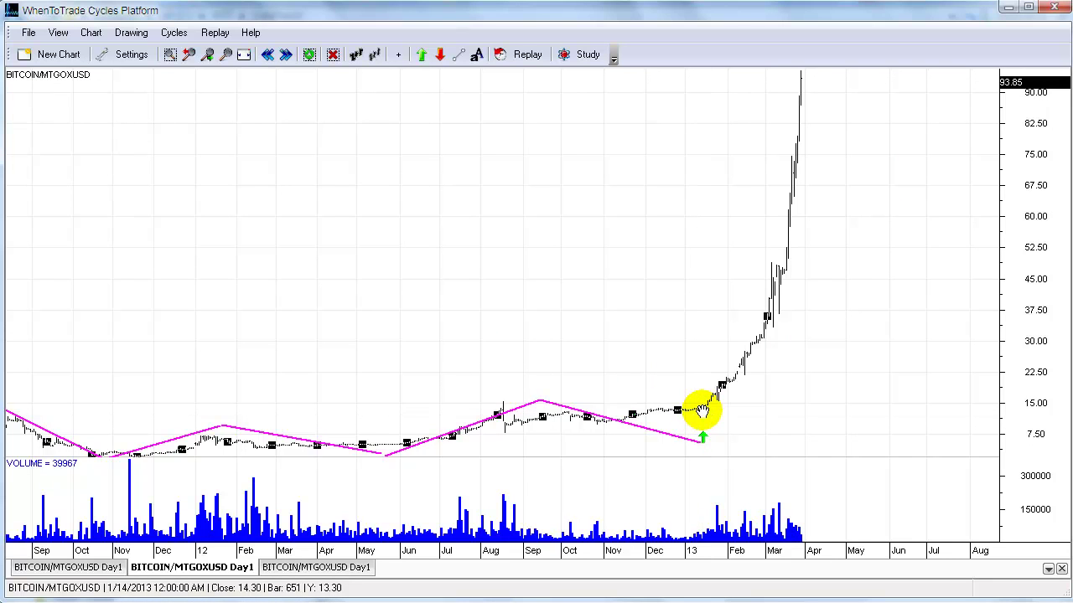
{"action": "left_click", "coordinate": [704, 421]}
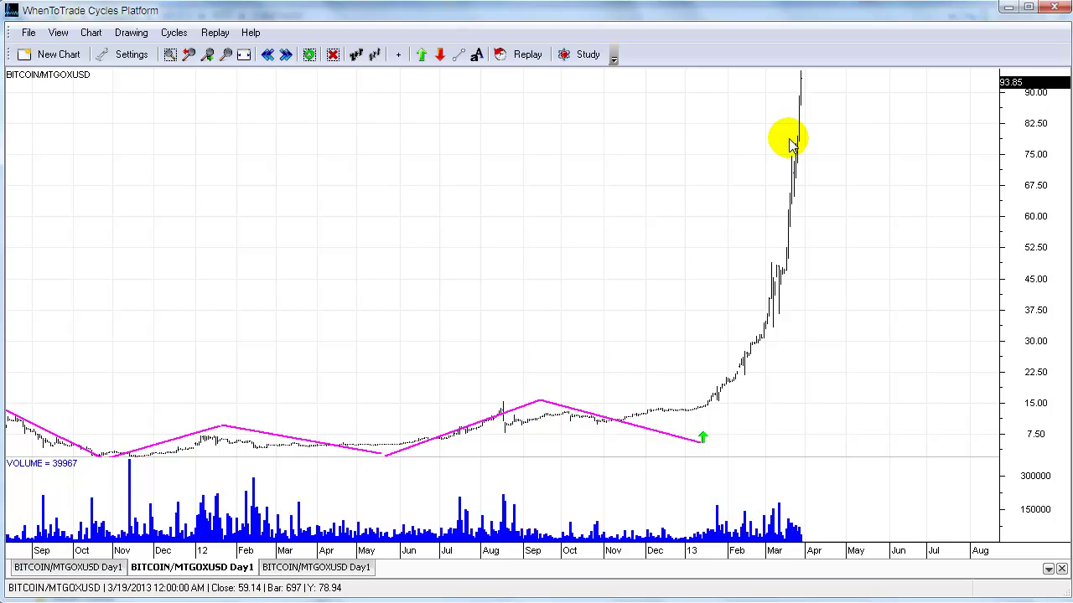
Step: Compare the first chart's Cycle Swing Indicator signals with the second chart's projected January 2013 cycle low
{"action": "left_click", "coordinate": [71, 570]}
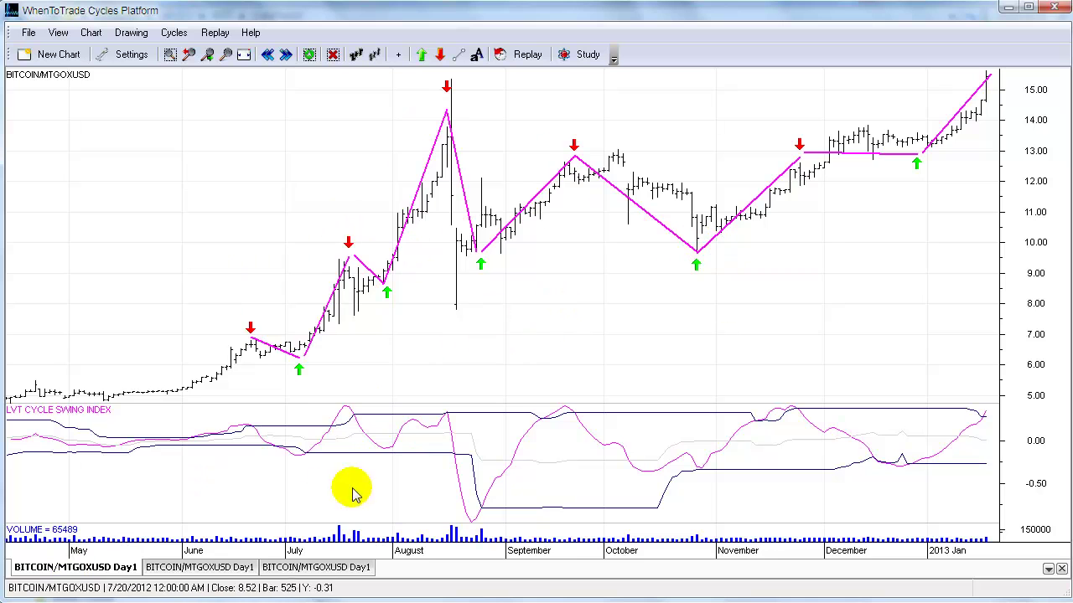
{"action": "left_click", "coordinate": [216, 567]}
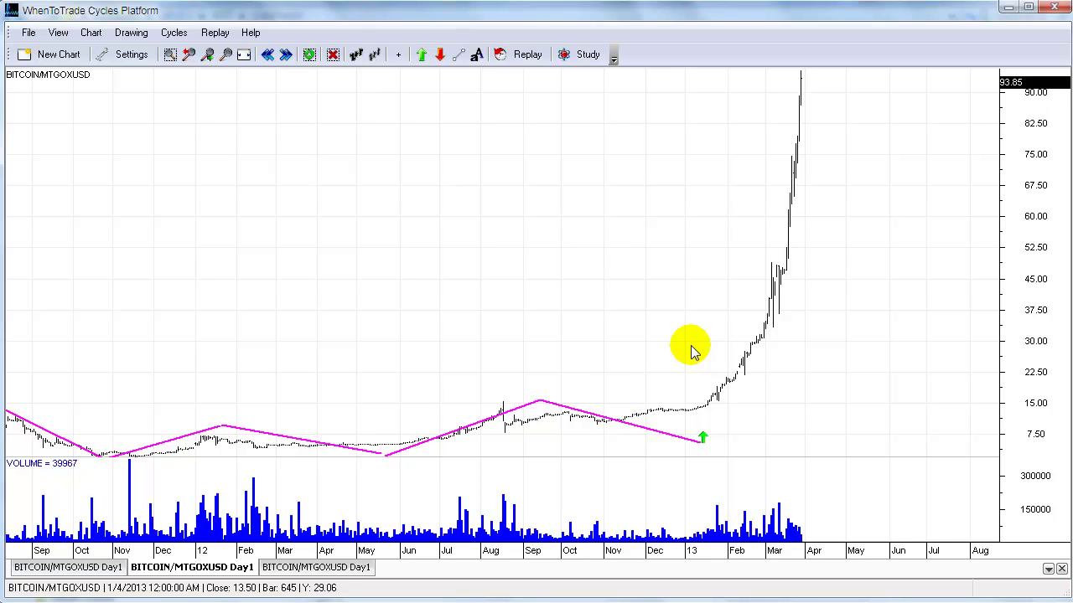
{"action": "left_click", "coordinate": [94, 568]}
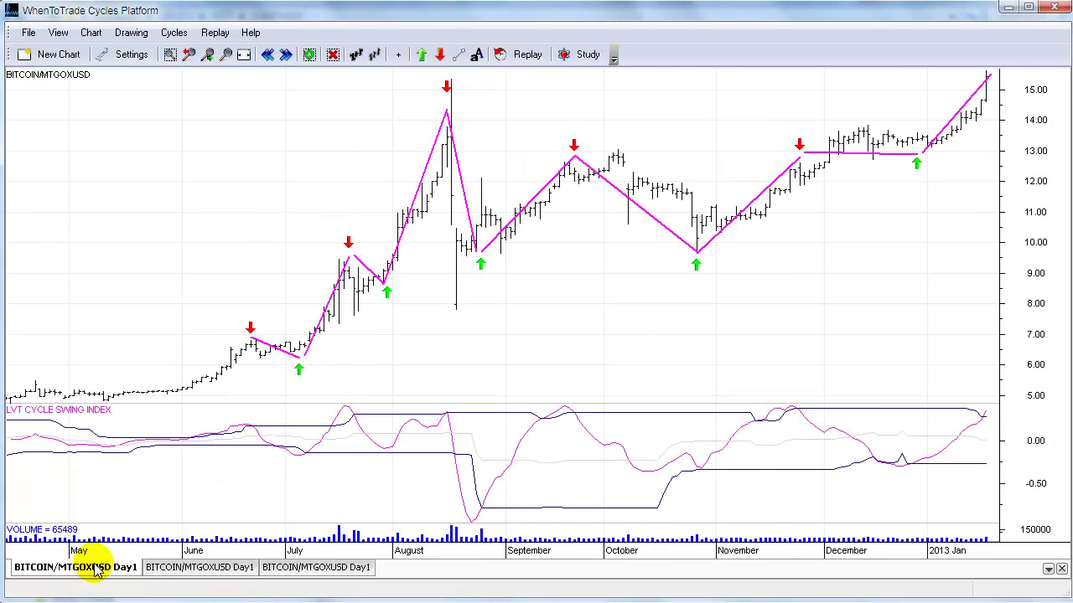